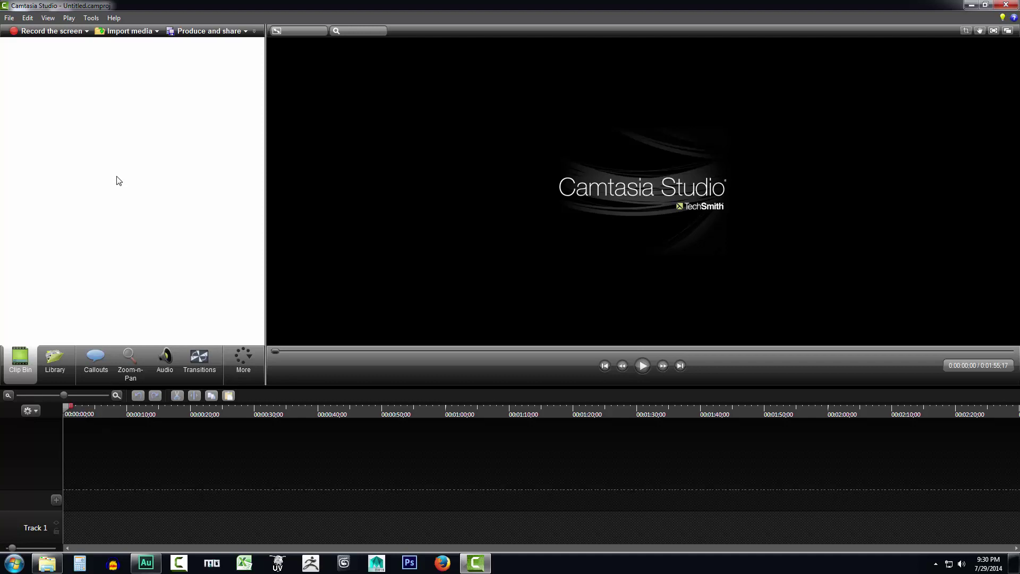
Open the CamtasiaTutorial.camproj project from the File menu
left_click(10, 19)
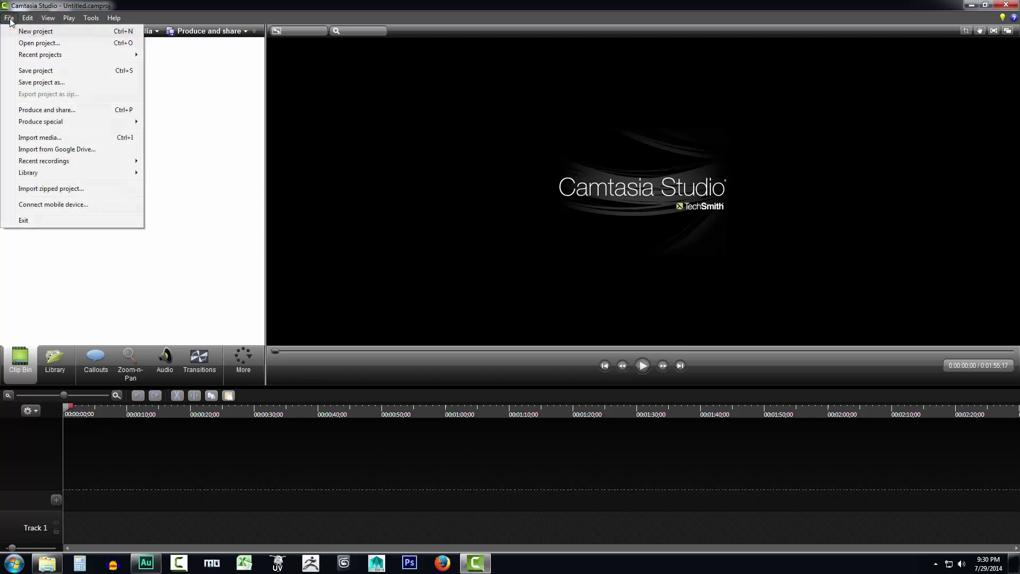
left_click(32, 43)
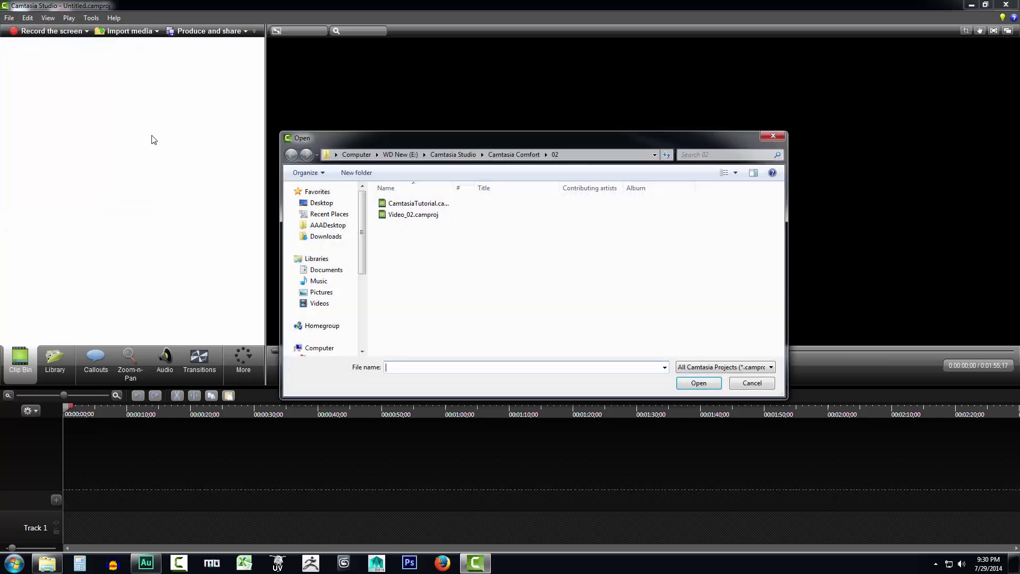
left_click(424, 206)
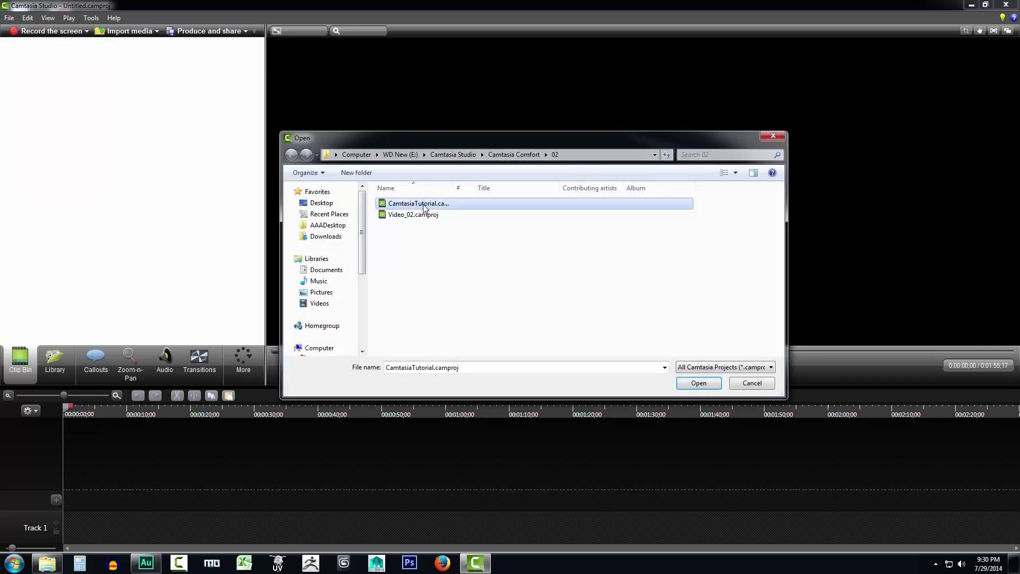
left_click(698, 383)
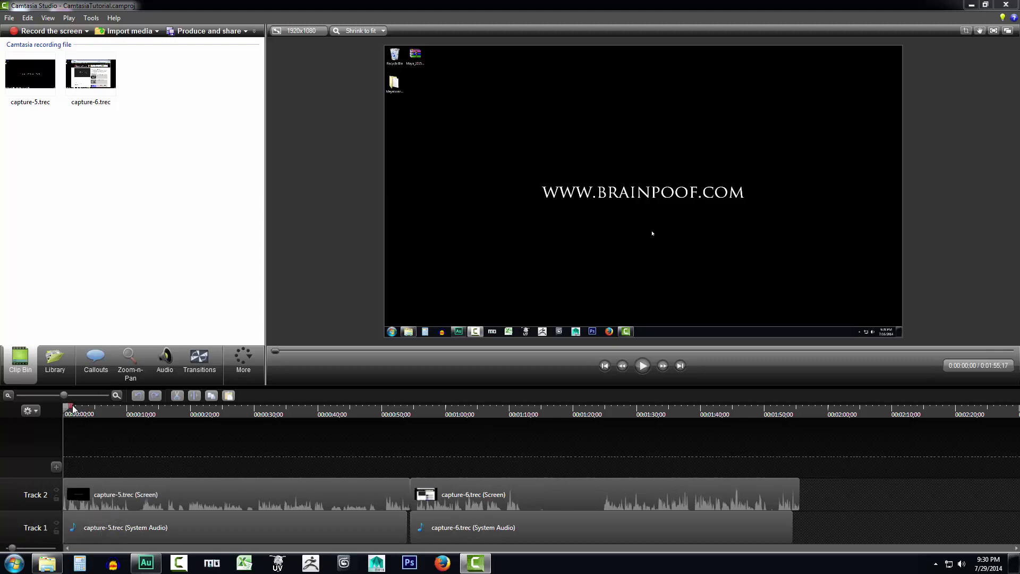
Select the capture-5 and capture-6 screen and audio clips on Tracks 1 and 2
left_click(298, 495)
left_click(456, 504, "ctrl")
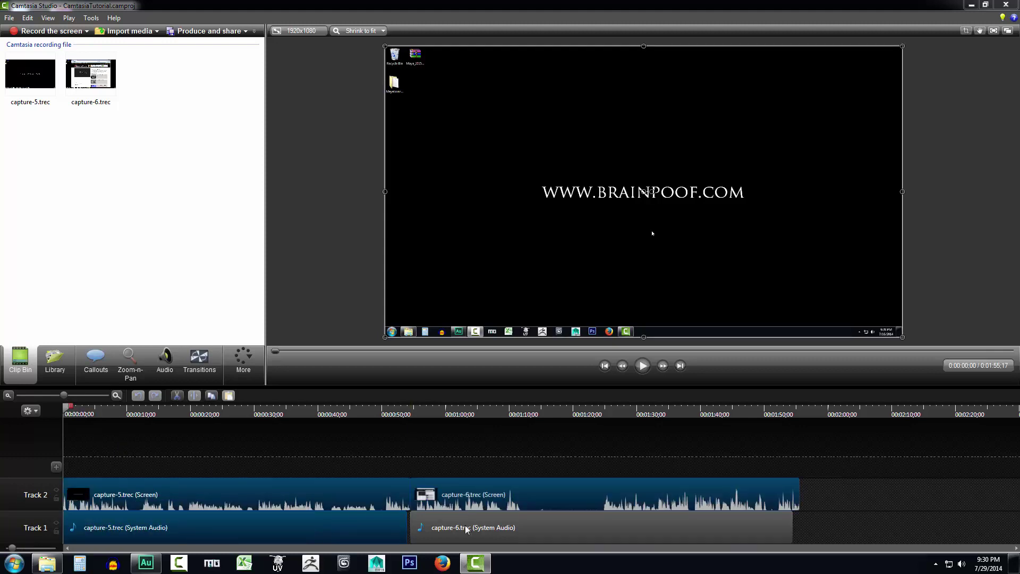
left_click(464, 525, "ctrl")
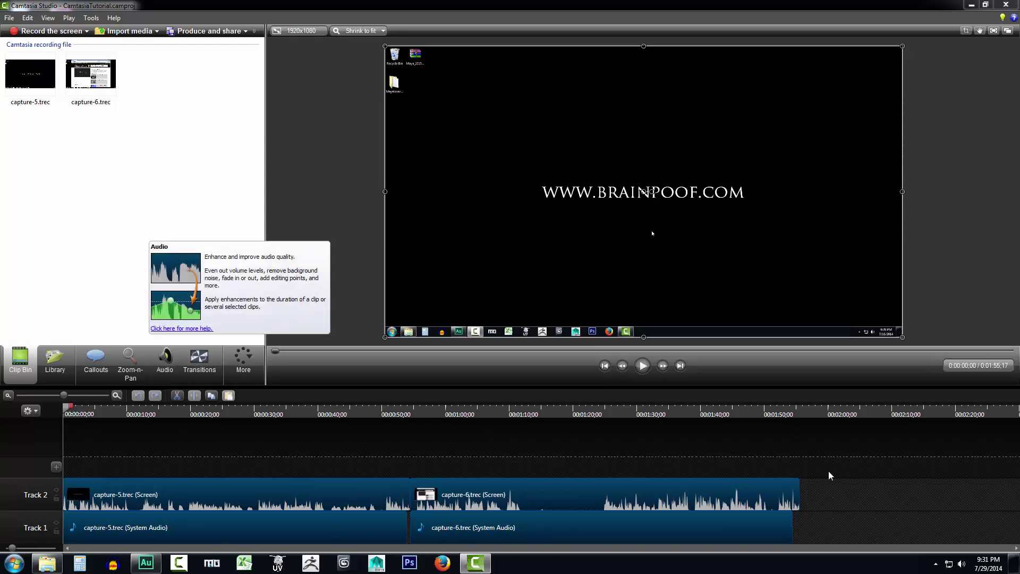
left_click_drag(862, 451, 251, 530)
left_click_drag(812, 448, 294, 528)
left_click(301, 493)
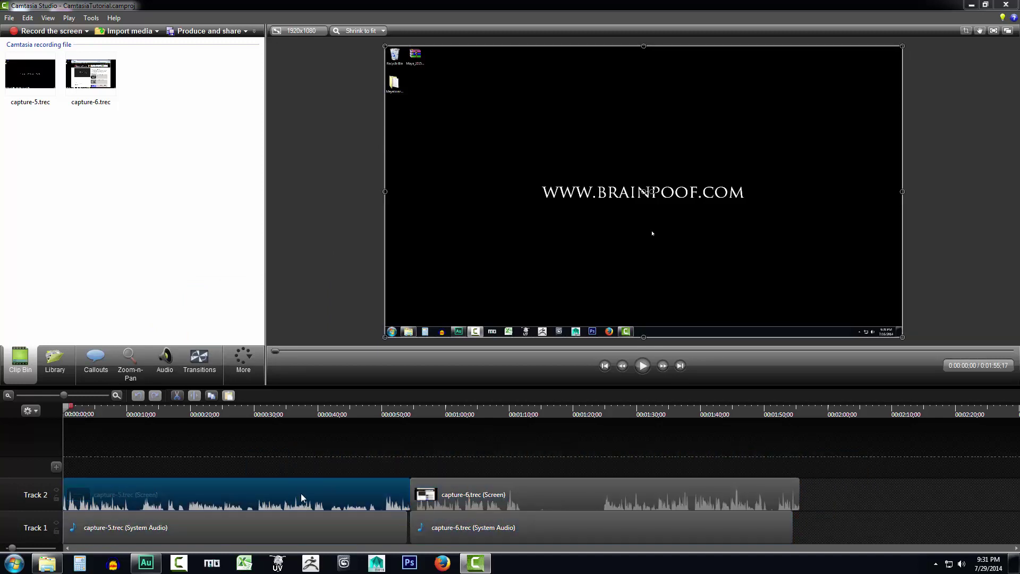
left_click(303, 527, "ctrl")
left_click(476, 502, "ctrl")
left_click(498, 528, "ctrl")
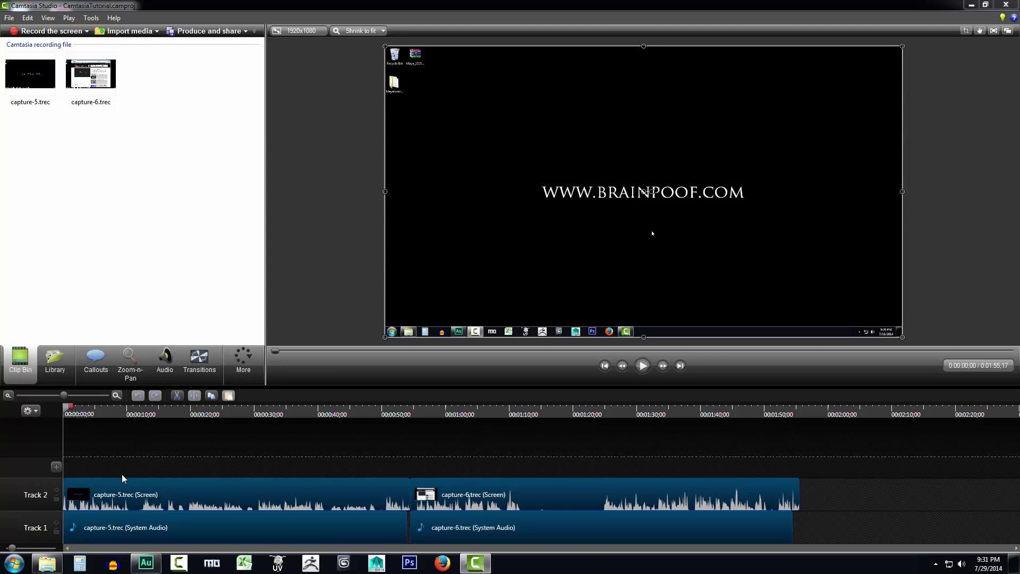
left_click(128, 508)
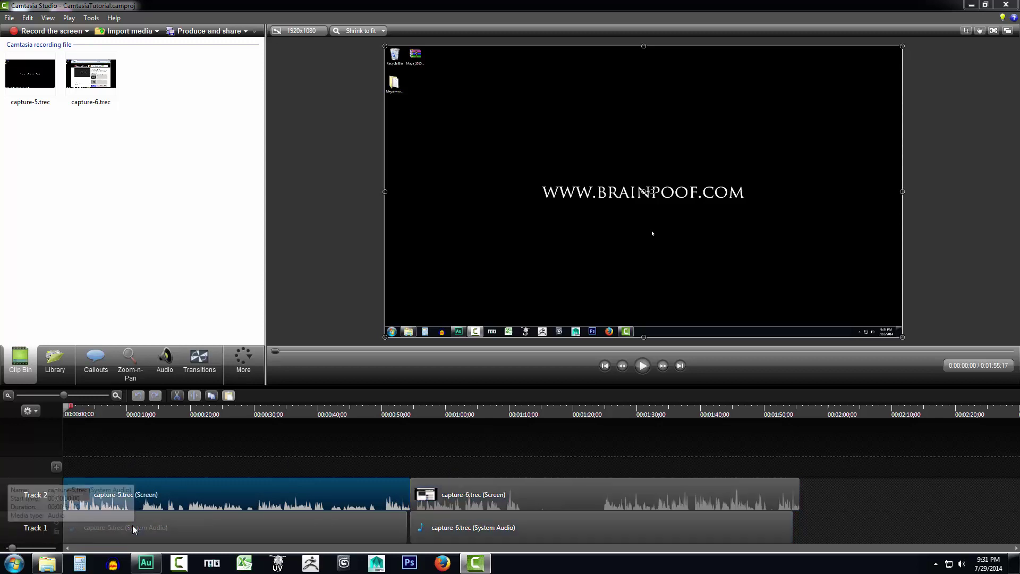
left_click(132, 525)
left_click(497, 502)
left_click(500, 531)
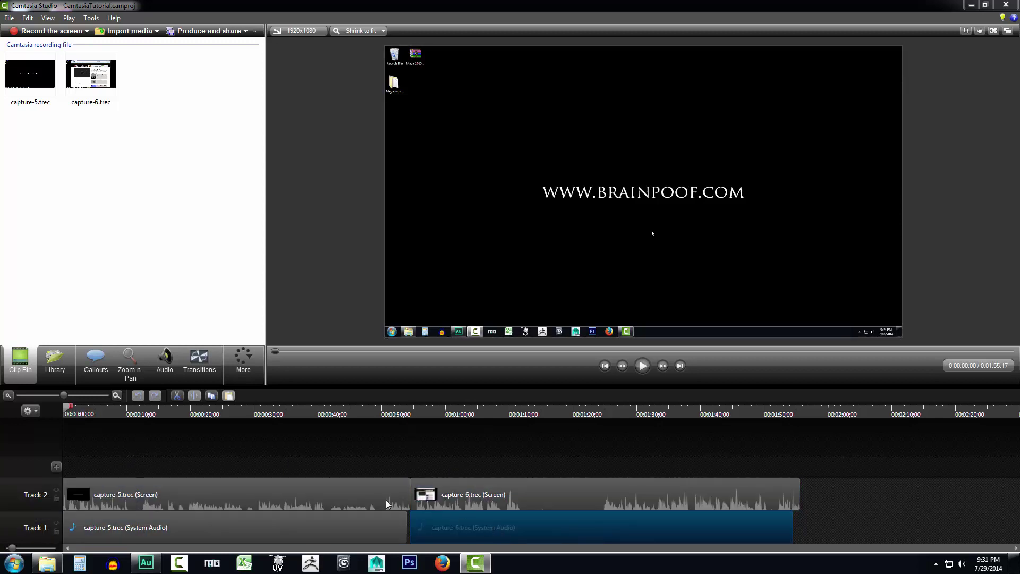
Reselect the clips, ending with a marquee drag that selects all four clips
left_click(333, 487)
left_click(330, 522)
left_click(322, 496)
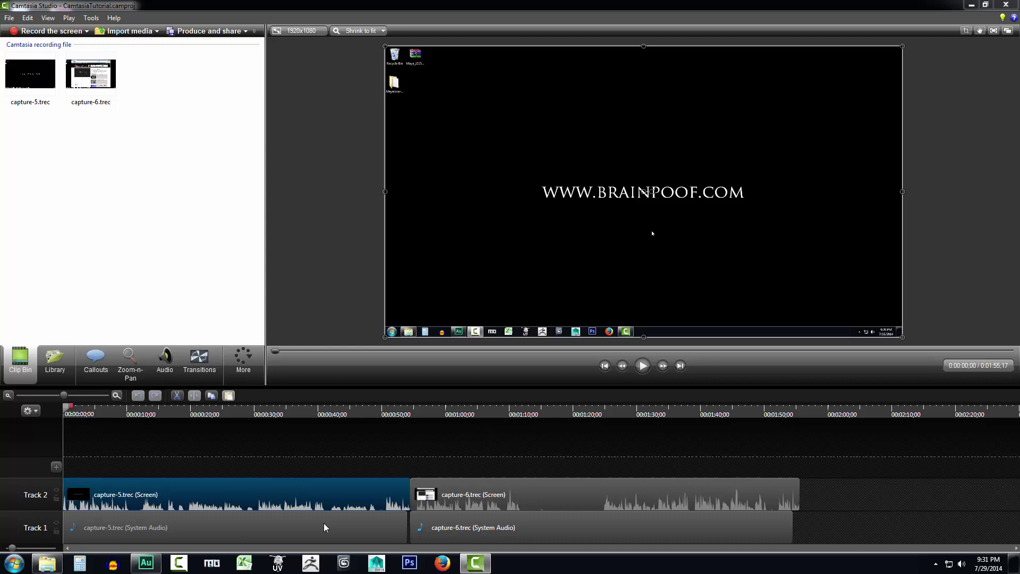
left_click(323, 523)
left_click(485, 496)
left_click(481, 524)
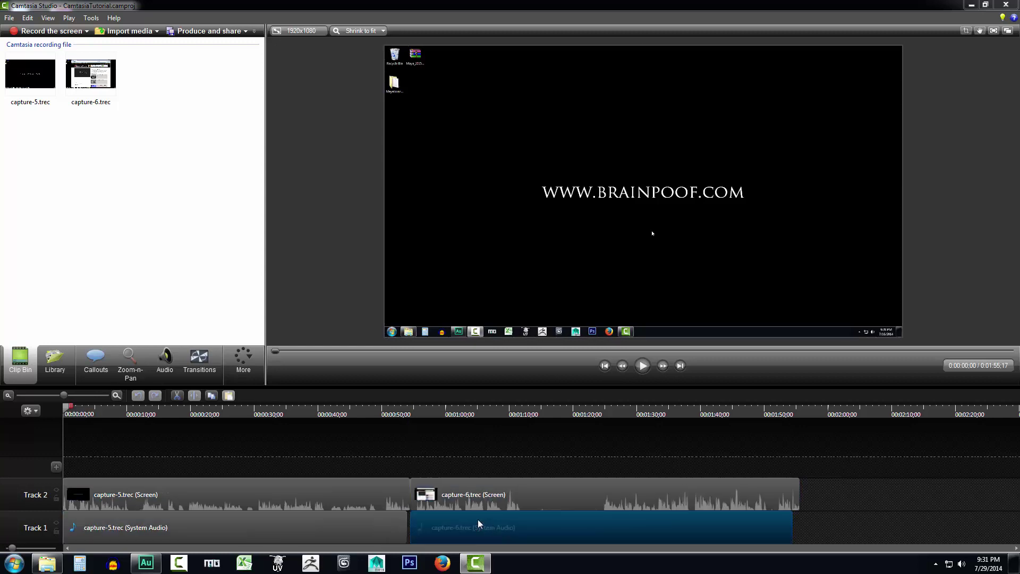
left_click(199, 494)
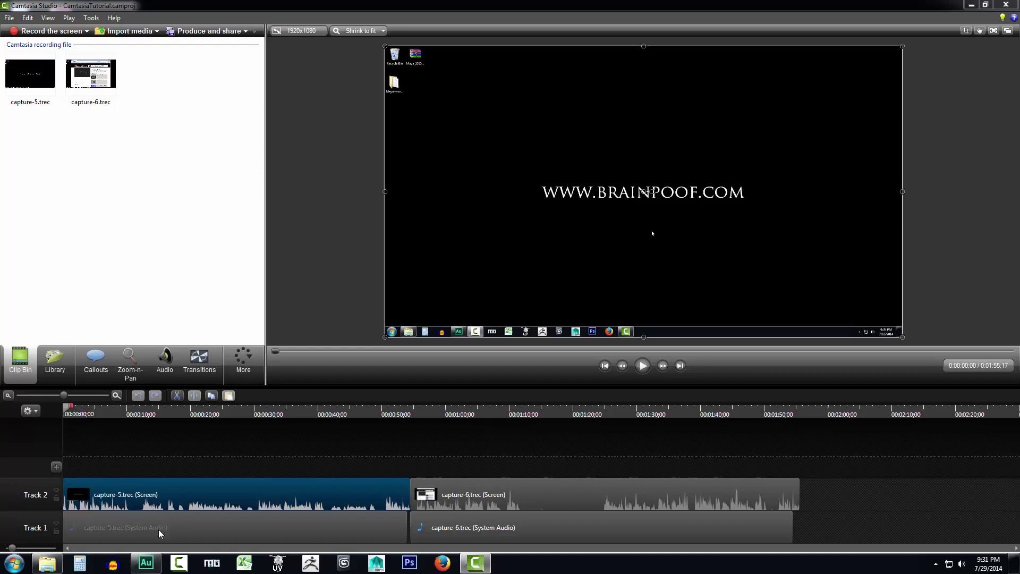
left_click(155, 529)
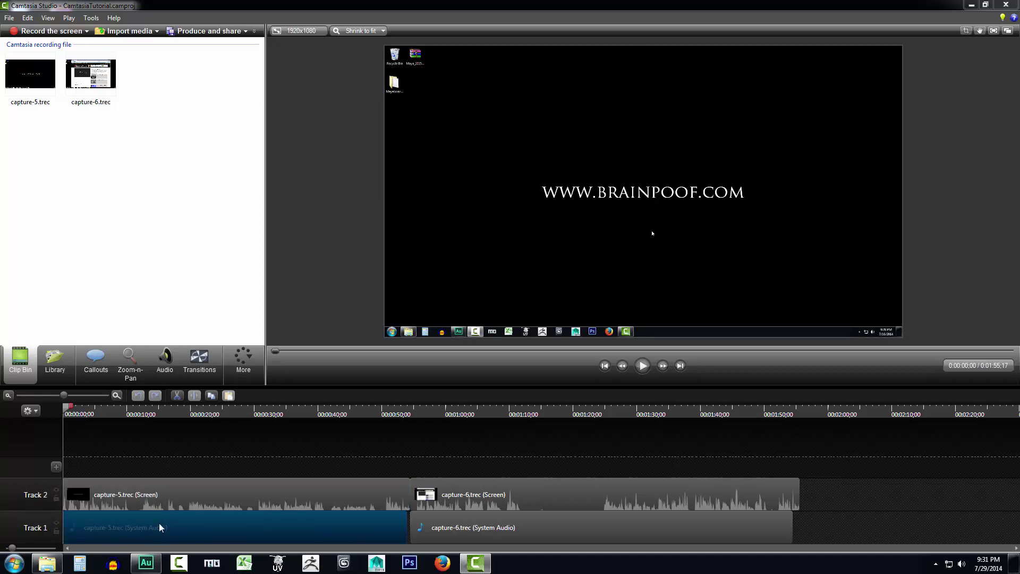
left_click(136, 494)
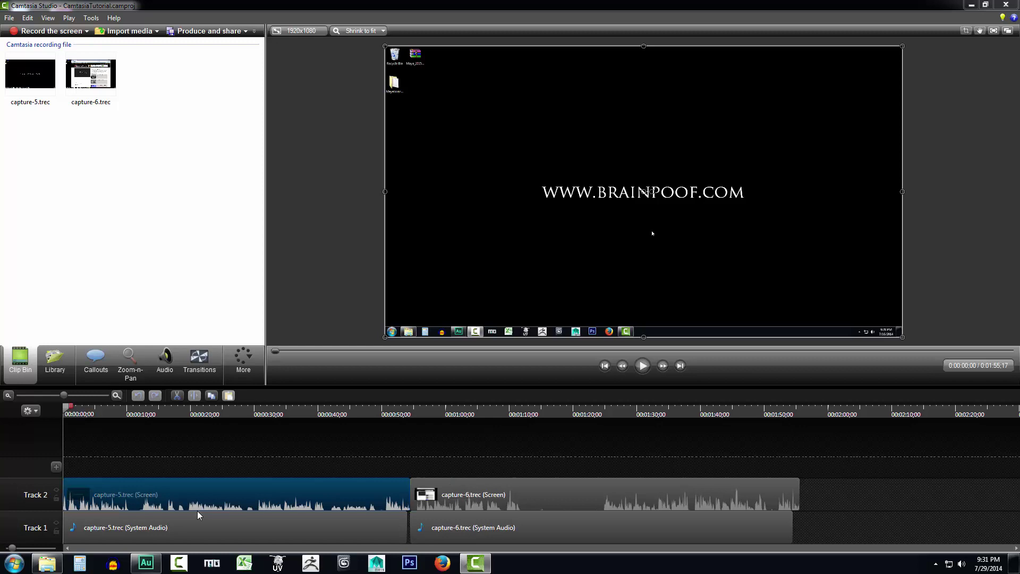
left_click(179, 524)
left_click(505, 530)
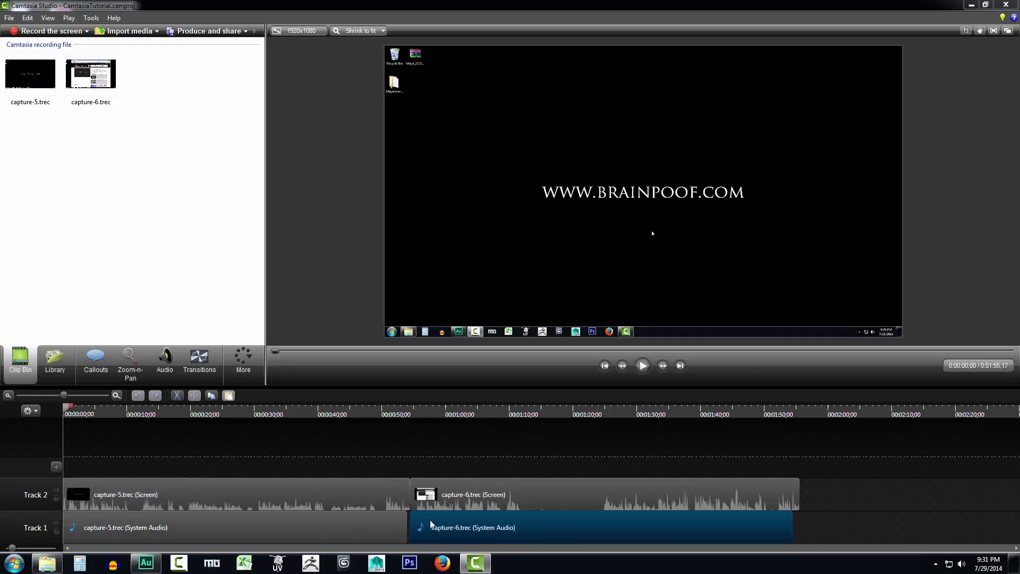
left_click(244, 495)
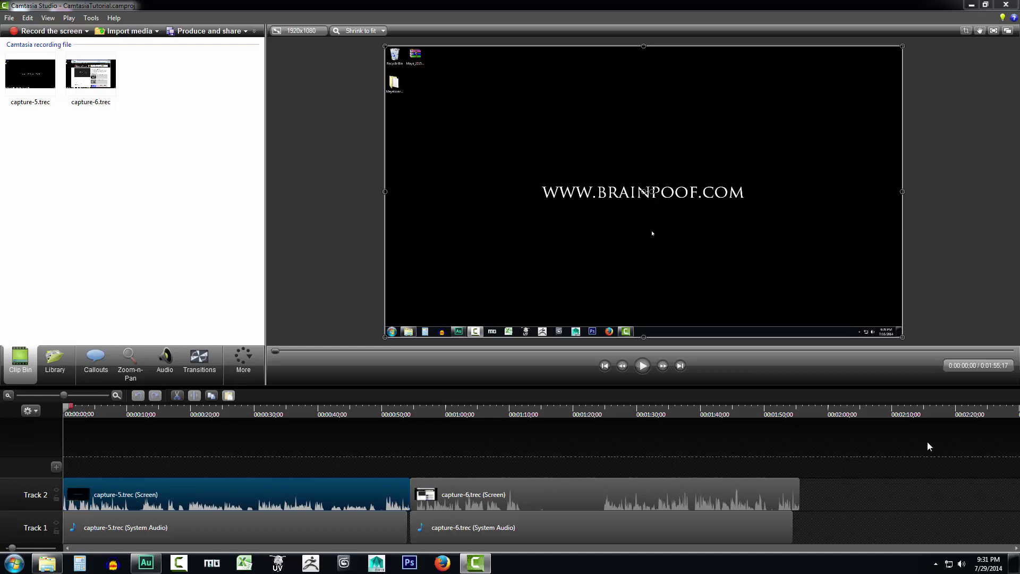
left_click_drag(836, 459, 259, 515)
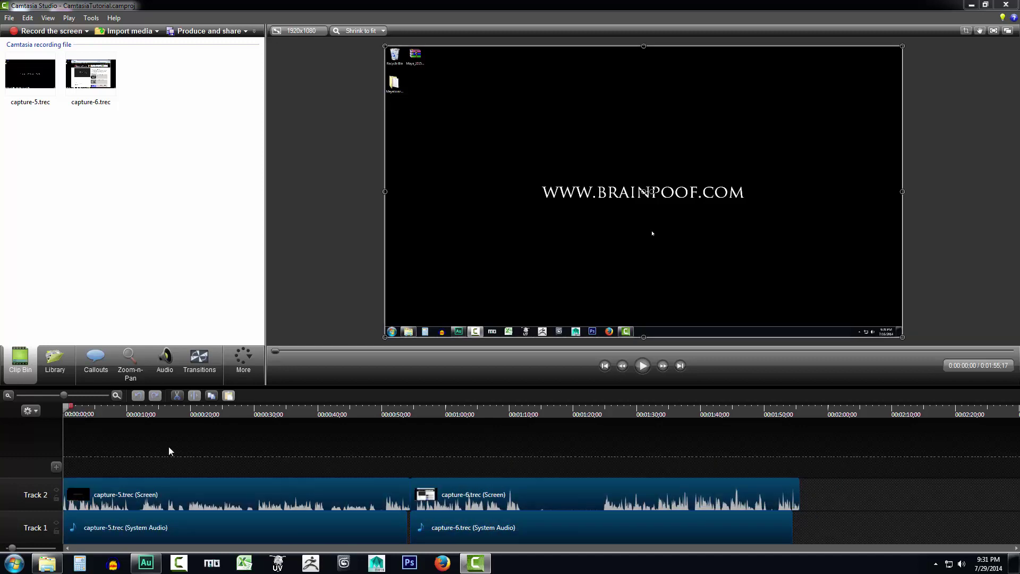
Lower the capture-5 screen clip's volume to 60% and preview the first four seconds
left_click(166, 360)
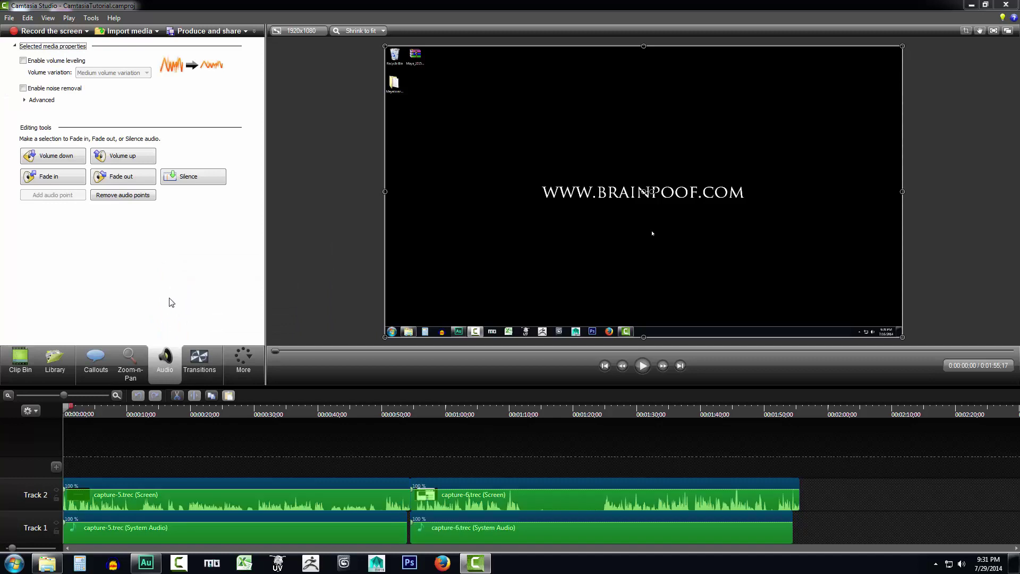
mouse_move(238, 488)
left_mouse_down()
mouse_move(242, 500)
mouse_move(239, 481)
mouse_move(233, 494)
left_mouse_up()
left_click(235, 489)
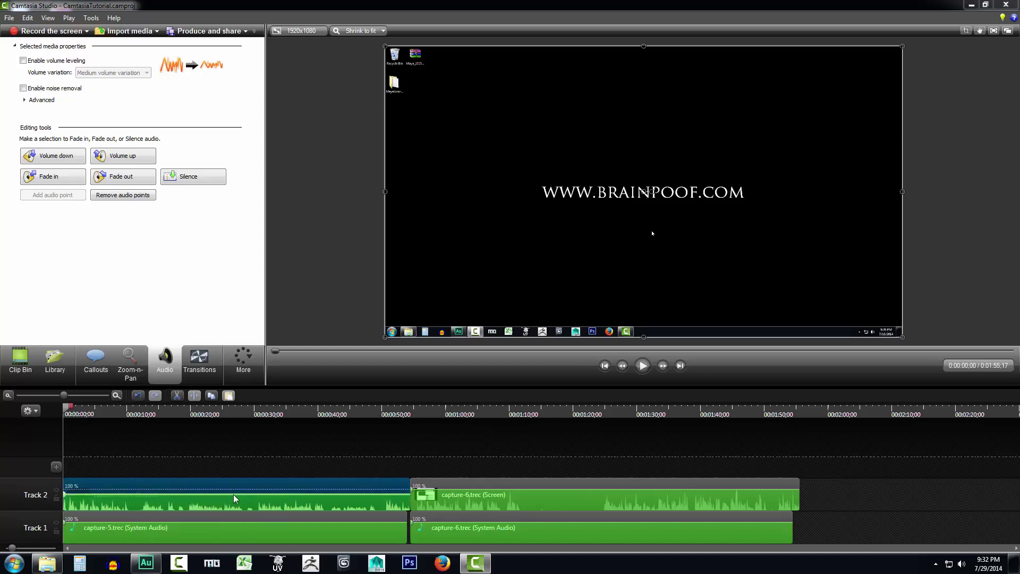
left_click_drag(234, 494, 267, 492)
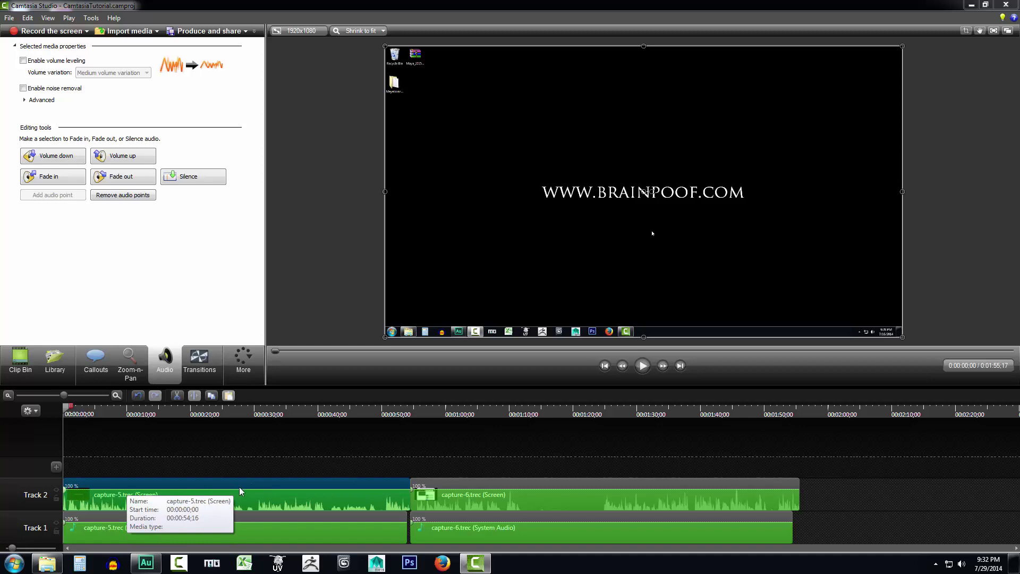
mouse_move(240, 490)
left_mouse_down()
mouse_move(234, 497)
mouse_move(233, 482)
left_mouse_up()
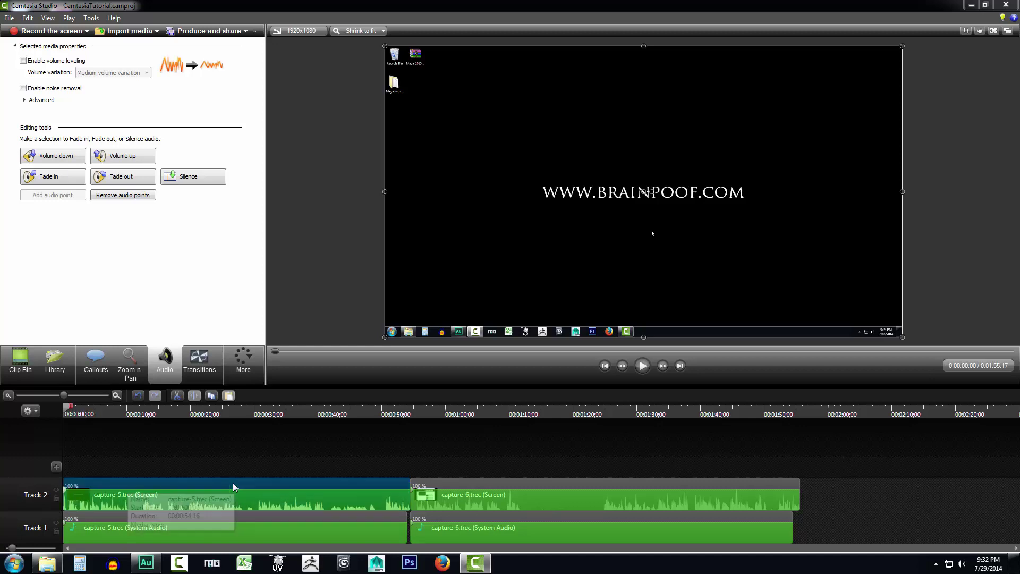
left_click(642, 365)
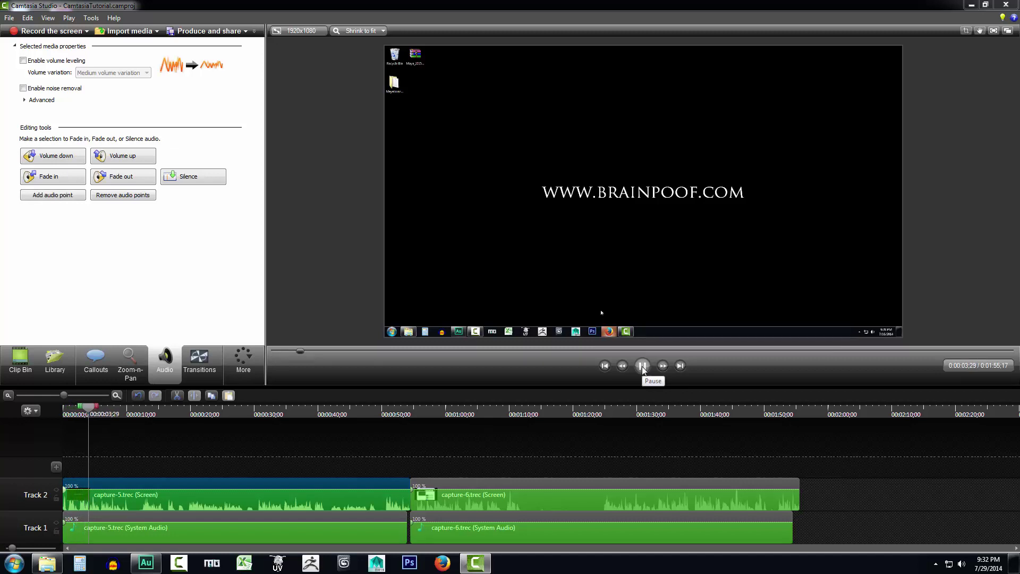
left_click(642, 365)
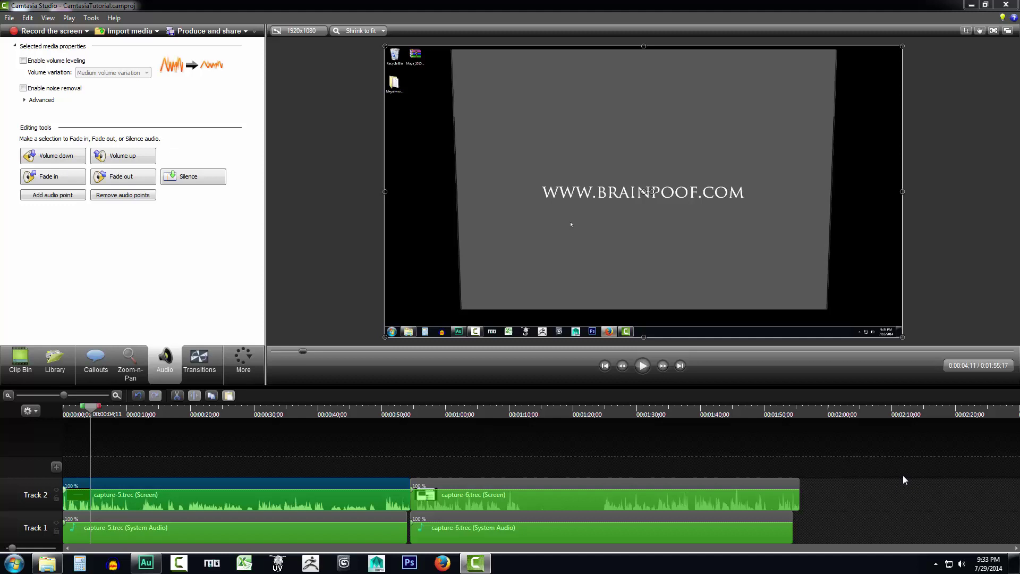
Enable noise removal on all clips and check the advanced sensitivity setting at 50
left_click_drag(895, 477, 261, 536)
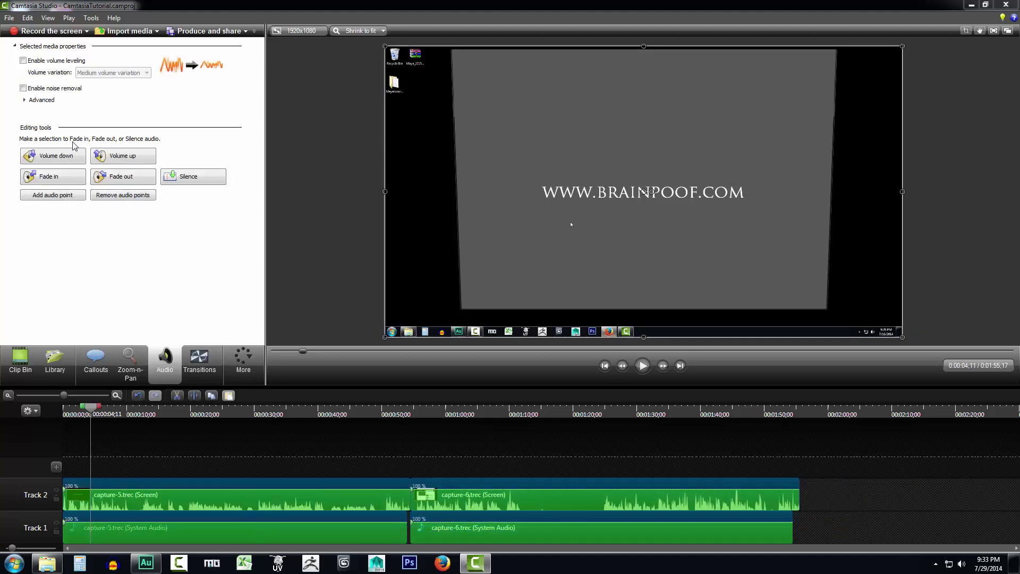
left_click(24, 89)
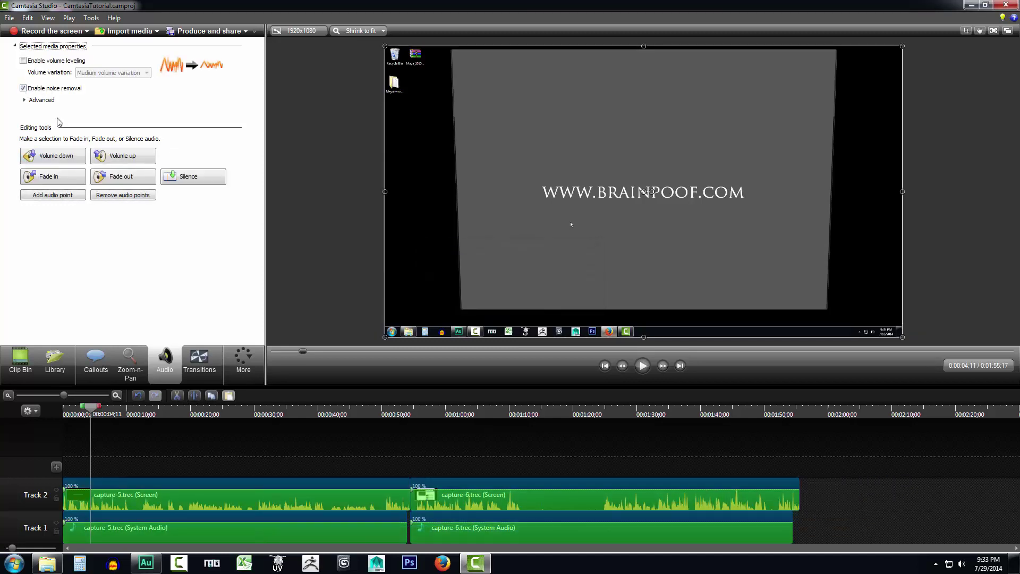
left_click(38, 100)
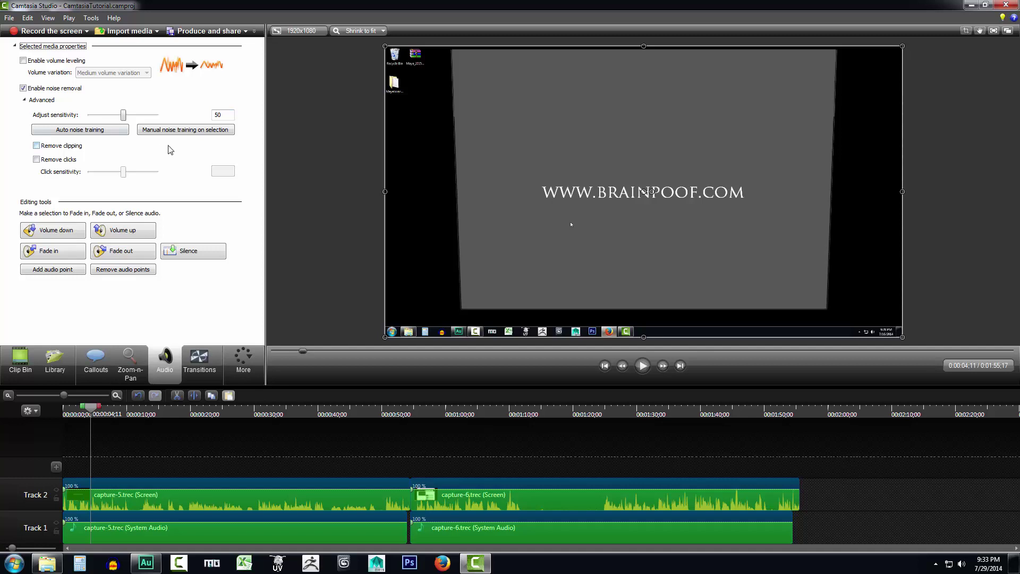
left_click(31, 101)
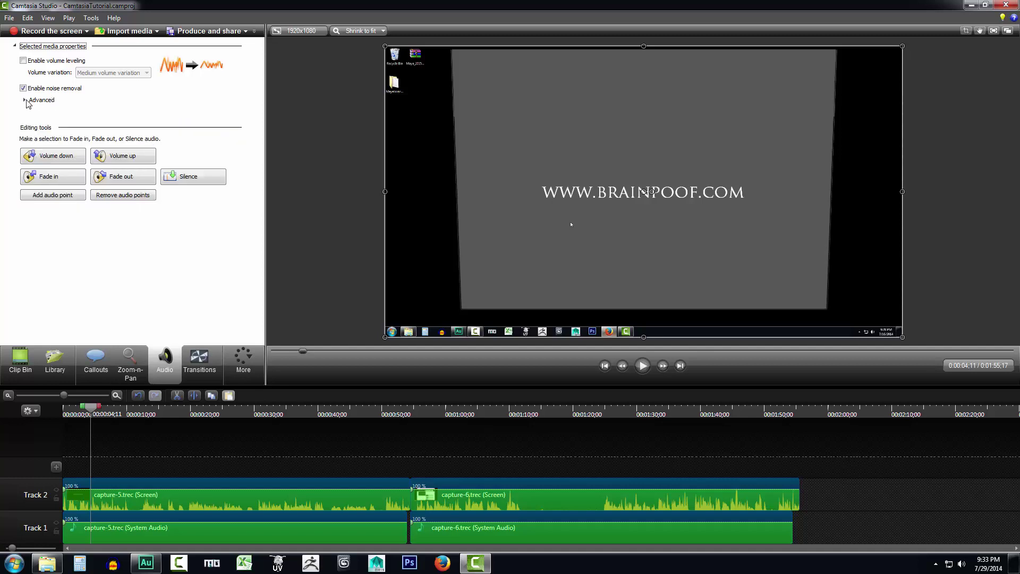
left_click(31, 100)
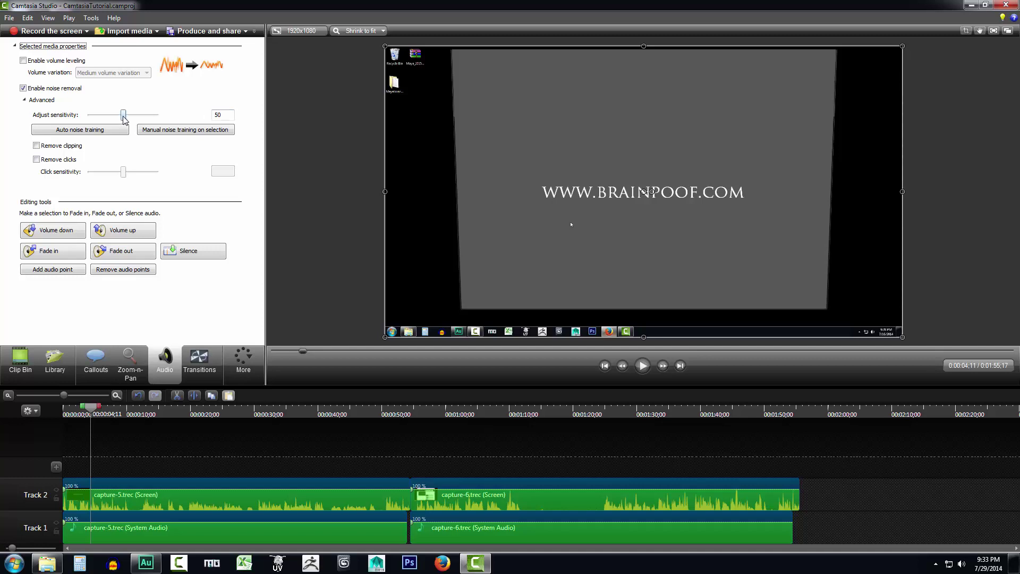
mouse_move(124, 118)
left_mouse_down()
mouse_move(136, 119)
mouse_move(123, 118)
left_mouse_up()
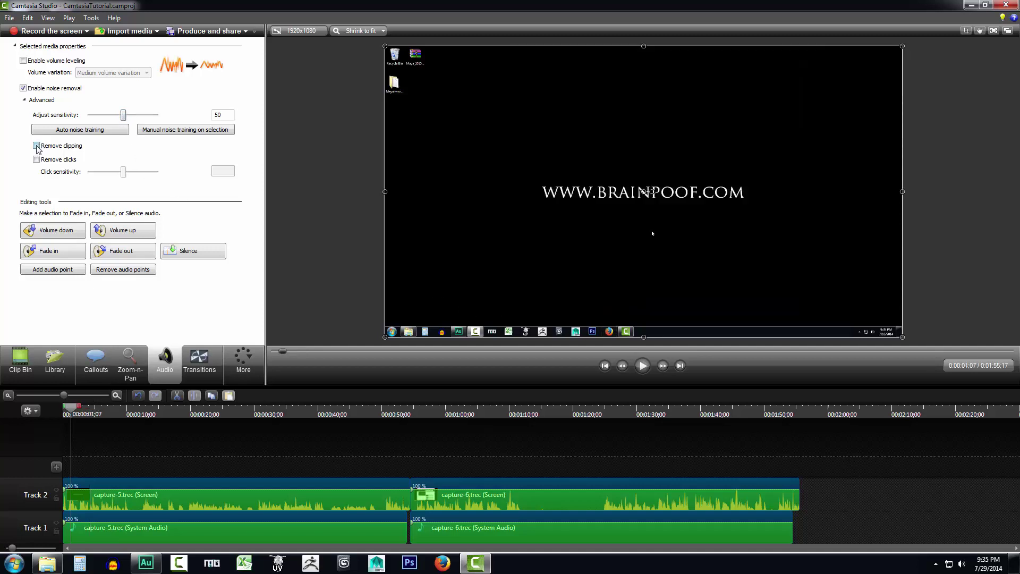
Try Remove clipping and Remove clicks, then leave both switched off
left_click(36, 145)
left_click(36, 160)
left_click(37, 147)
left_click(37, 160)
Turn on volume leveling at Medium variation, disable noise removal, and start the preview
left_click_drag(66, 396, 79, 396)
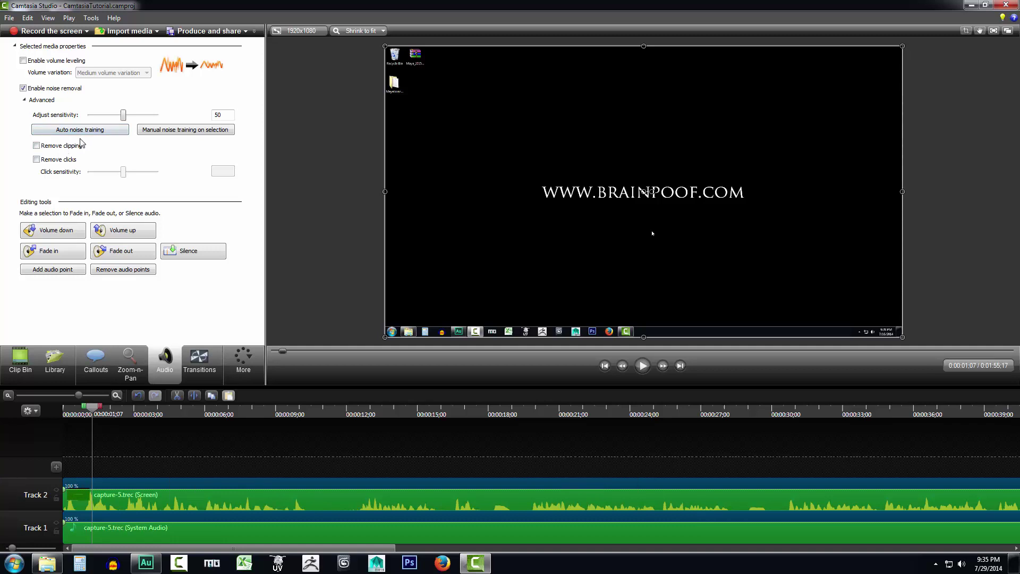
left_click(24, 60)
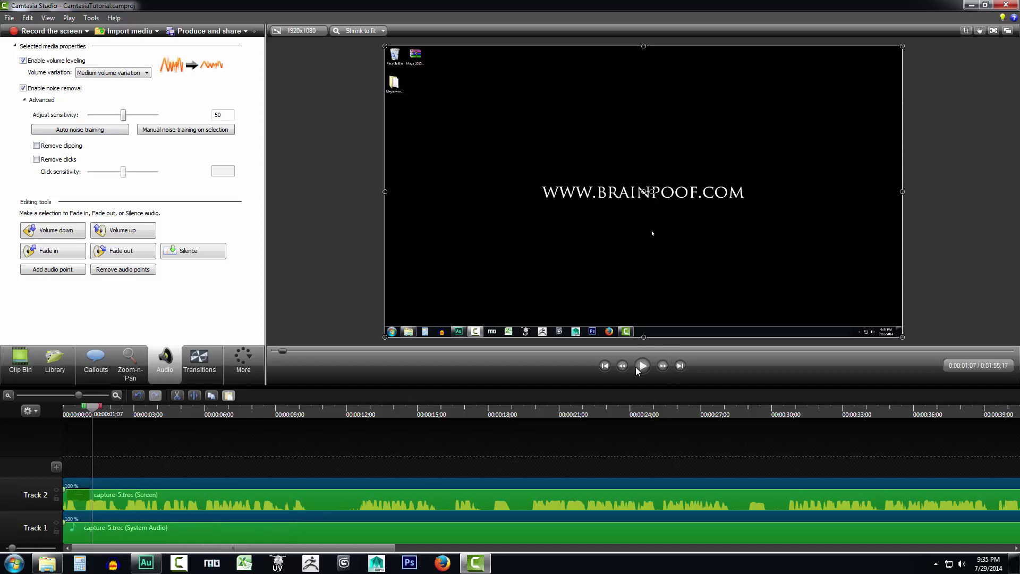
left_click(23, 88)
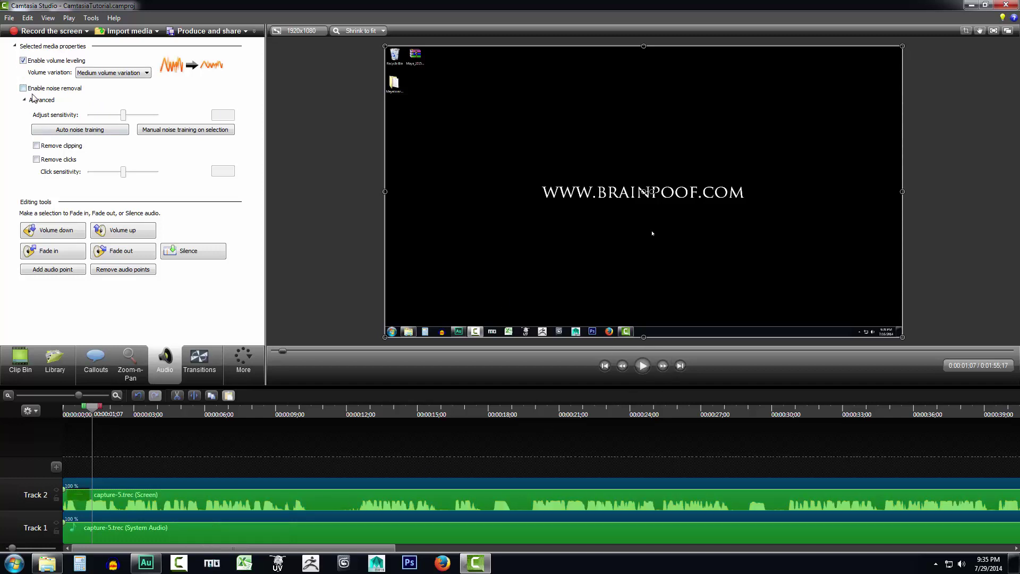
left_click(646, 371)
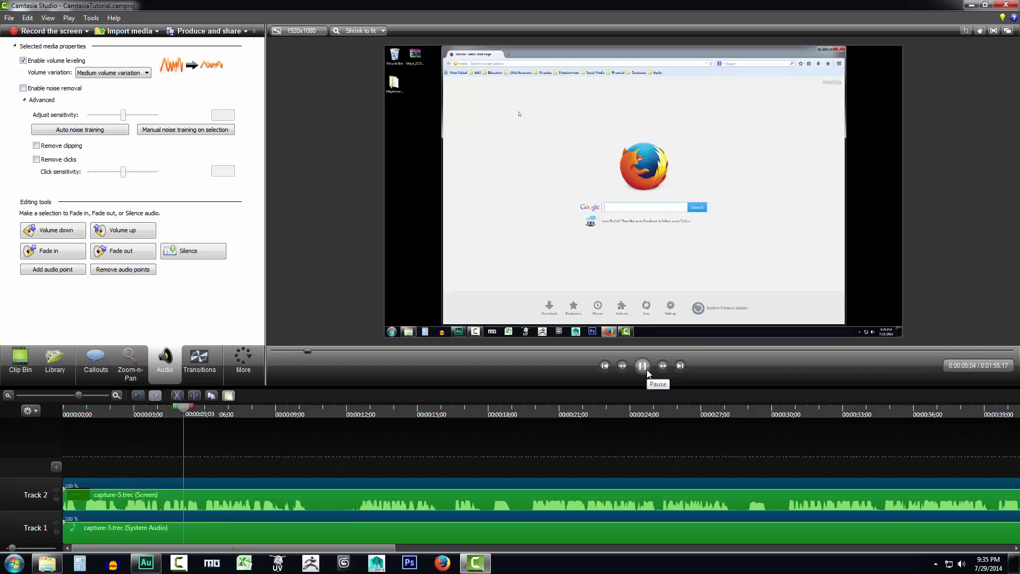
Pause the preview at 0:00:06;00 when the Firefox start page appears
left_click(647, 371)
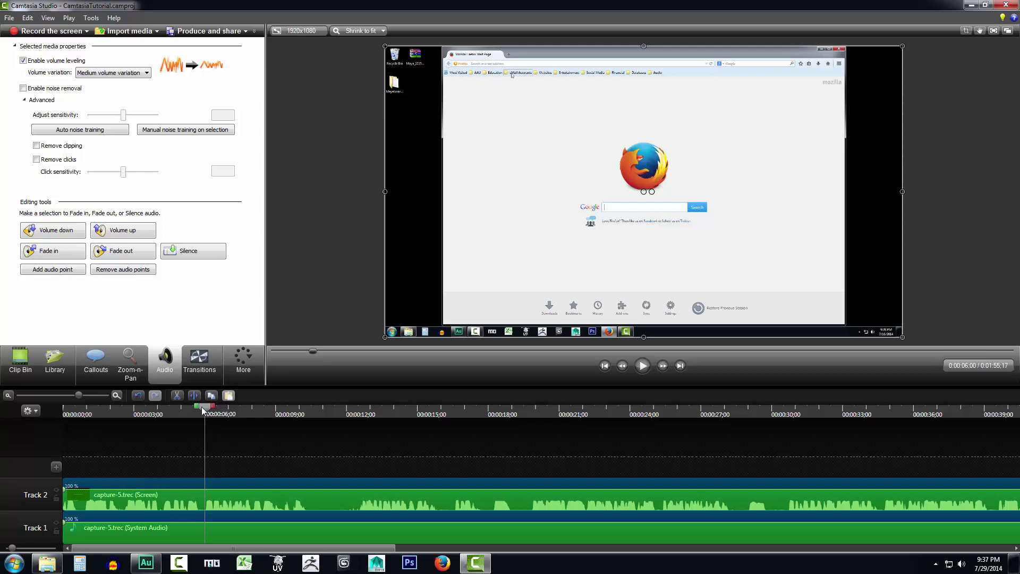
Park the playhead at 0:00:12;16, where the Brain Poof welcome page appears
left_click_drag(202, 409, 253, 414)
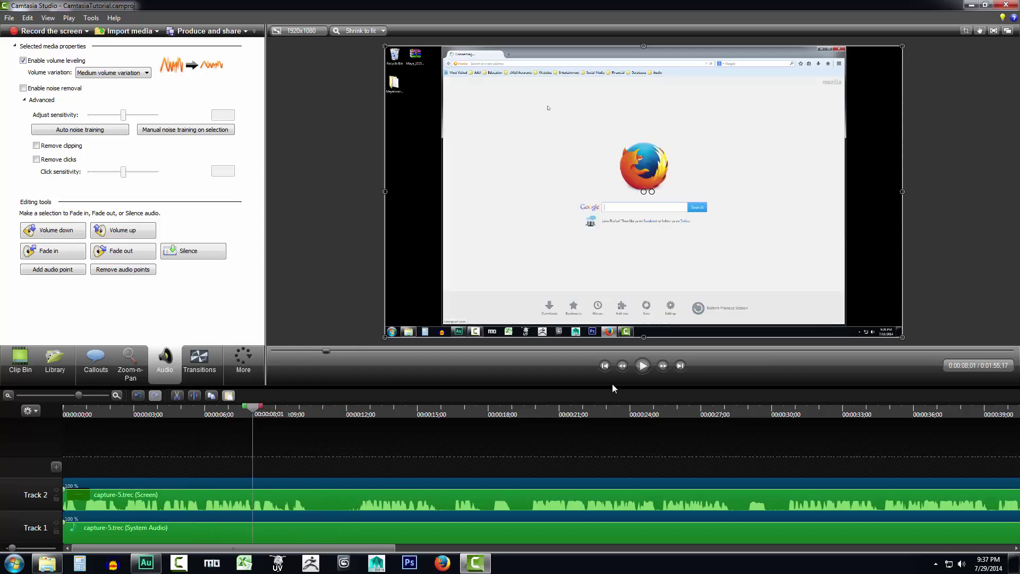
left_click(644, 366)
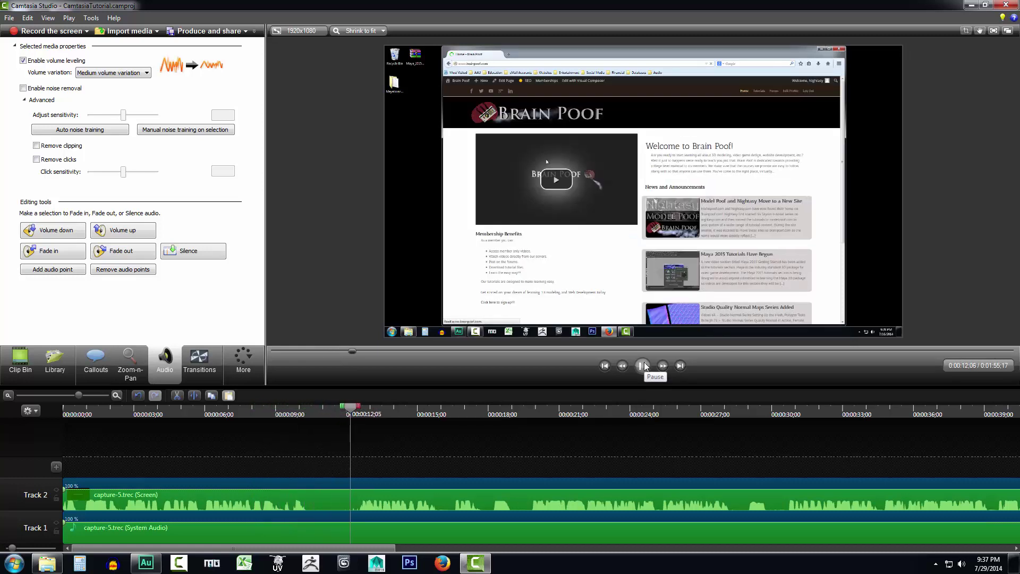
left_click(644, 366)
mouse_move(355, 416)
left_mouse_down()
mouse_move(303, 416)
mouse_move(358, 415)
mouse_move(343, 415)
left_mouse_up()
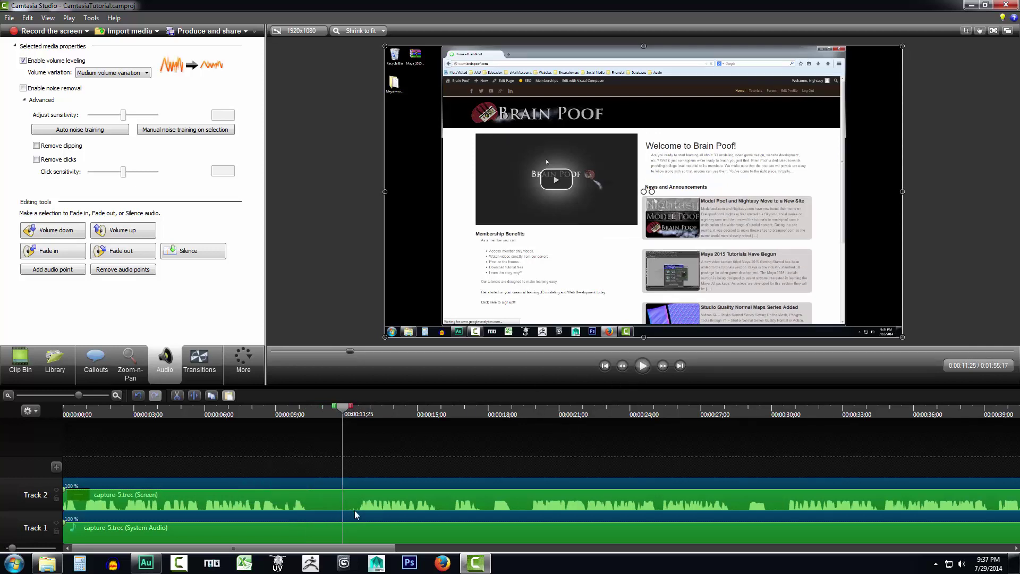
left_click(644, 367)
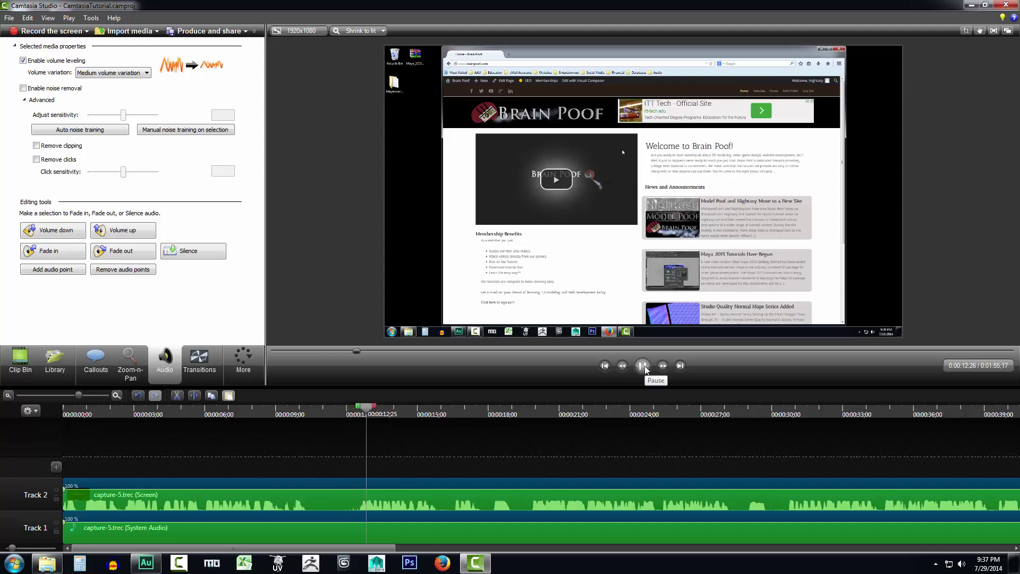
left_click(644, 366)
left_click_drag(386, 410, 360, 421)
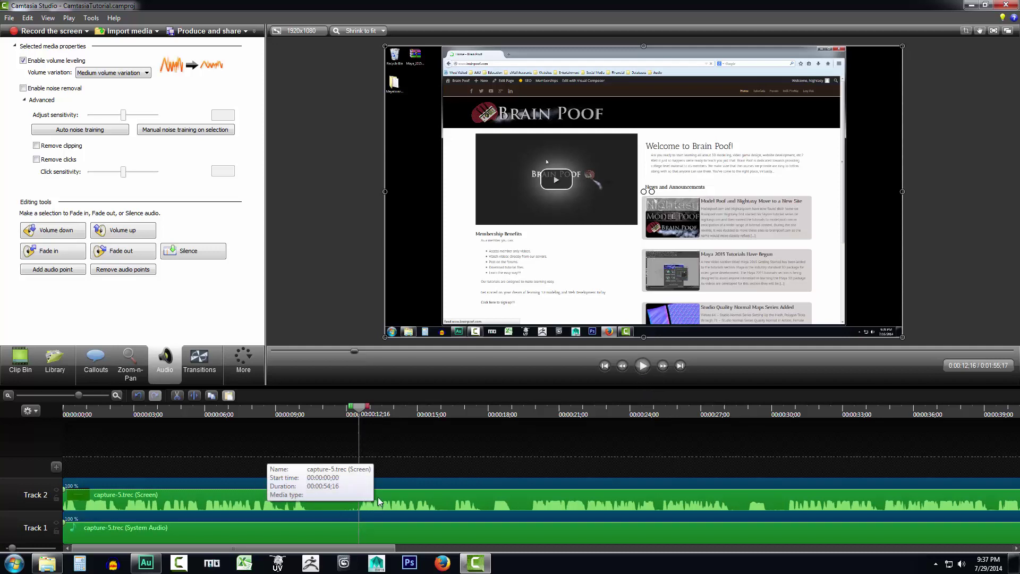
Select both capture-5 clips and split them at 0:00:12;16
left_click(378, 481)
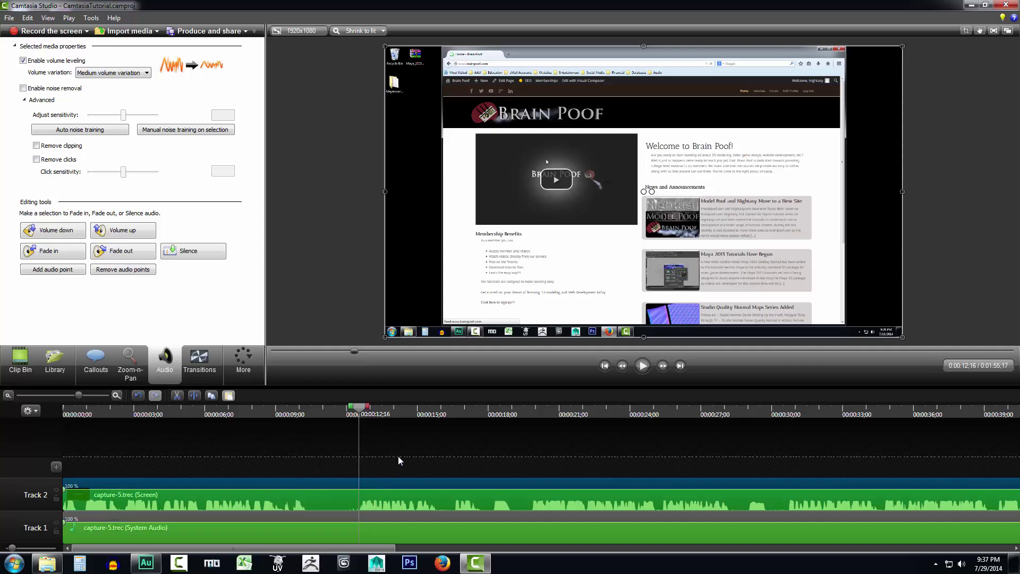
left_click(369, 513)
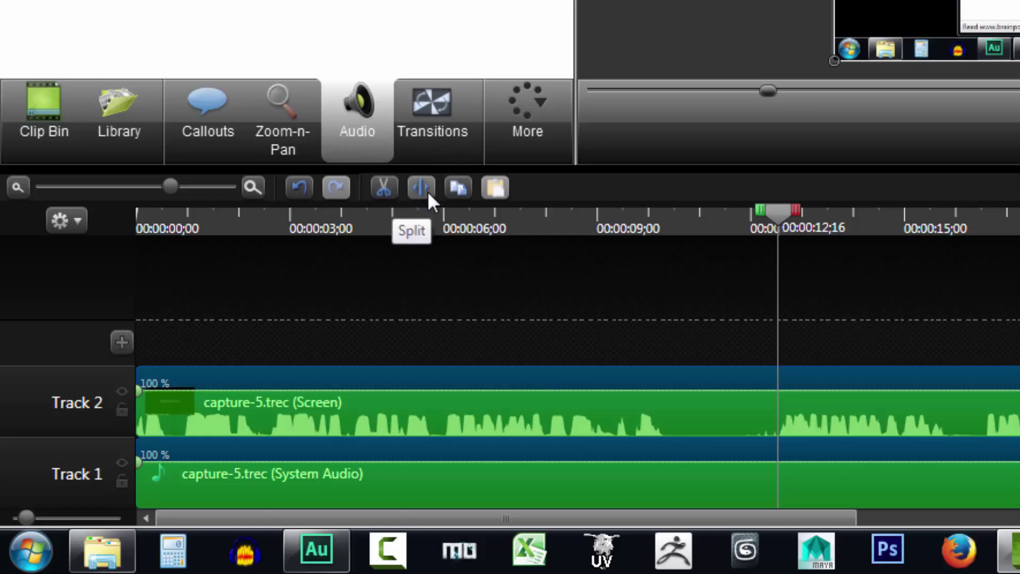
left_click(428, 191)
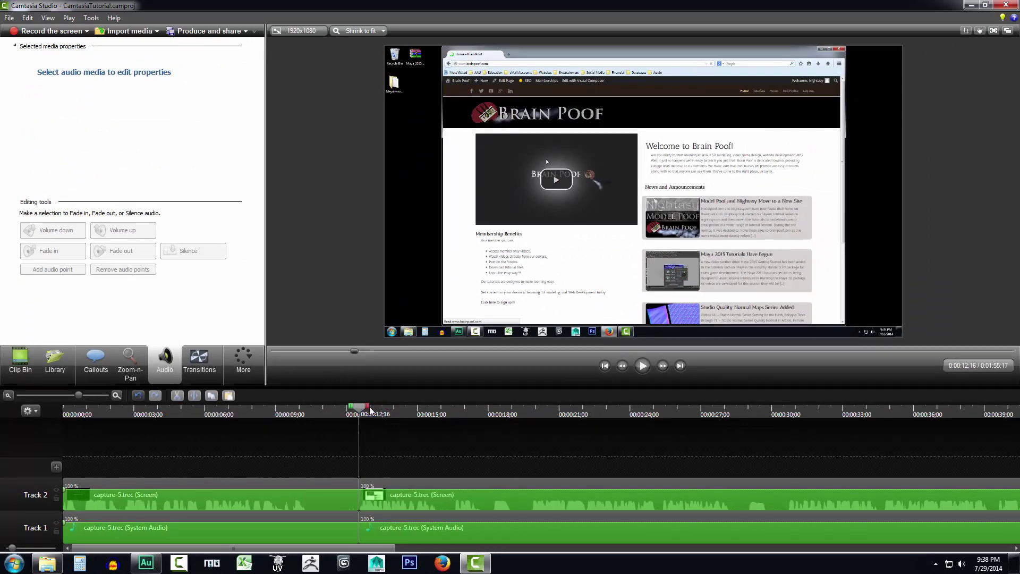
Split again near 0:00:10;08 and delete the middle piece from both tracks
left_click_drag(370, 409, 306, 414)
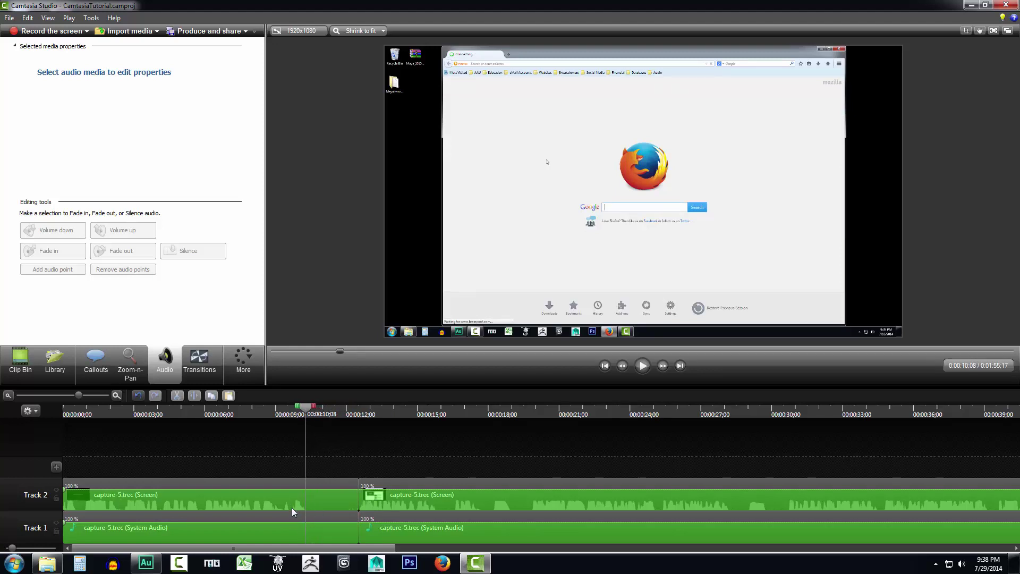
left_click(323, 485)
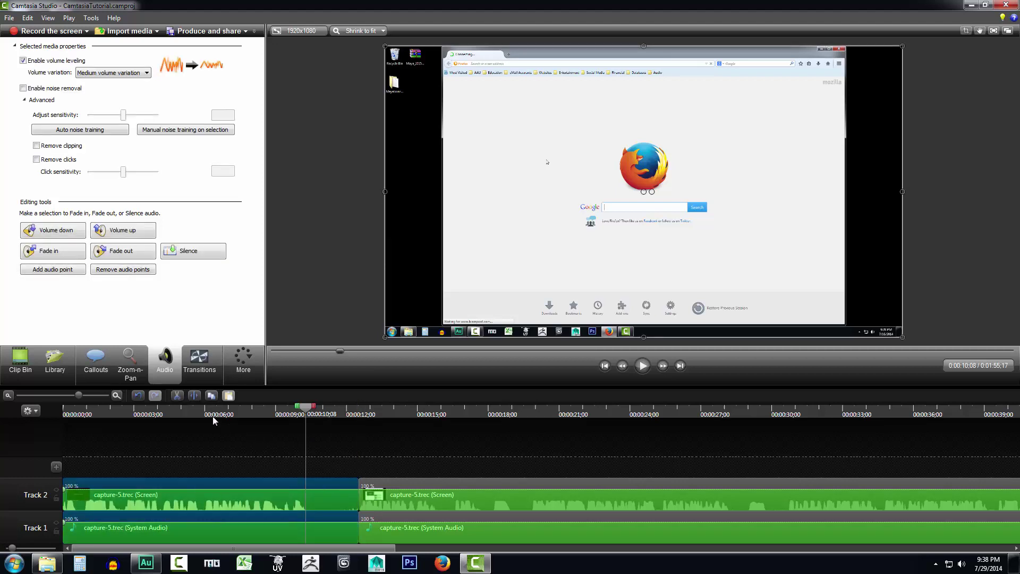
left_click(194, 396)
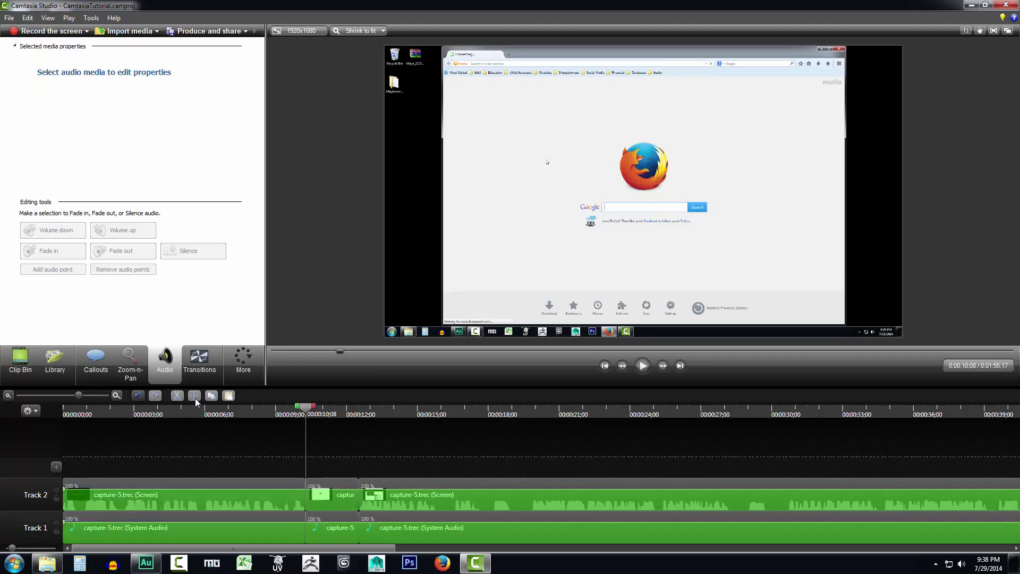
left_click(332, 483)
left_click(332, 484)
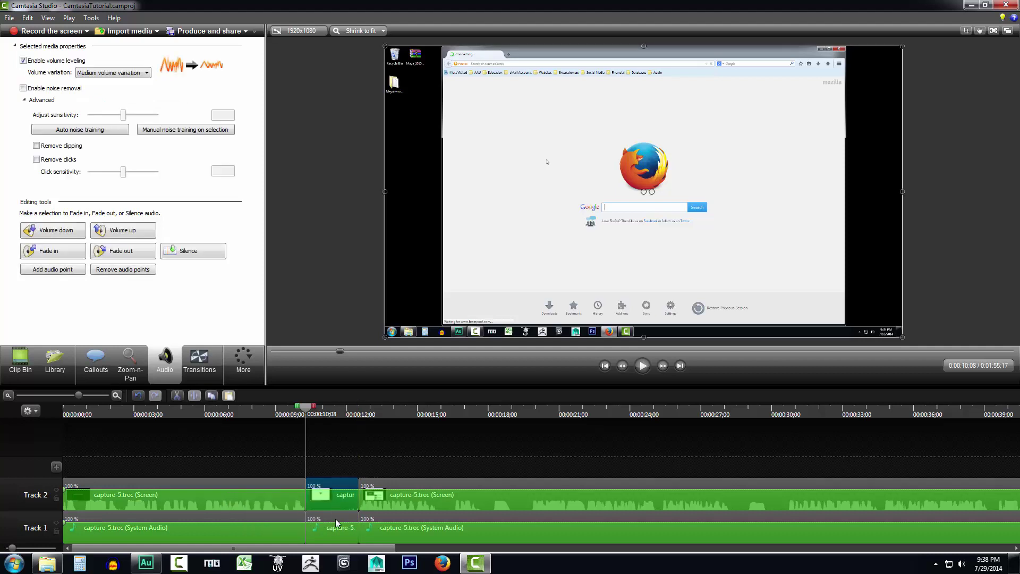
key("Delete")
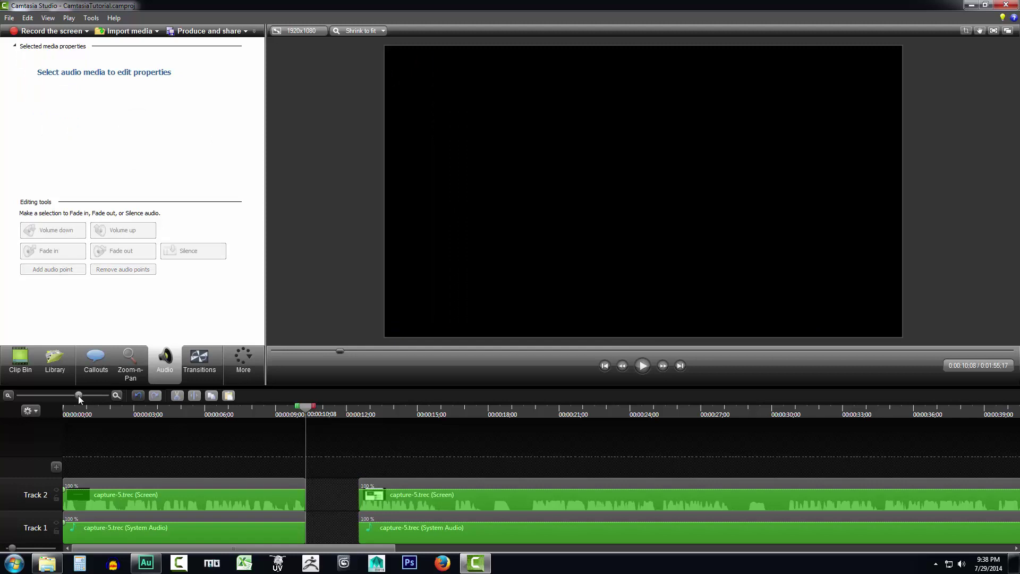
left_click_drag(78, 395, 66, 395)
left_click_drag(990, 486, 204, 543)
left_click_drag(203, 483, 123, 481)
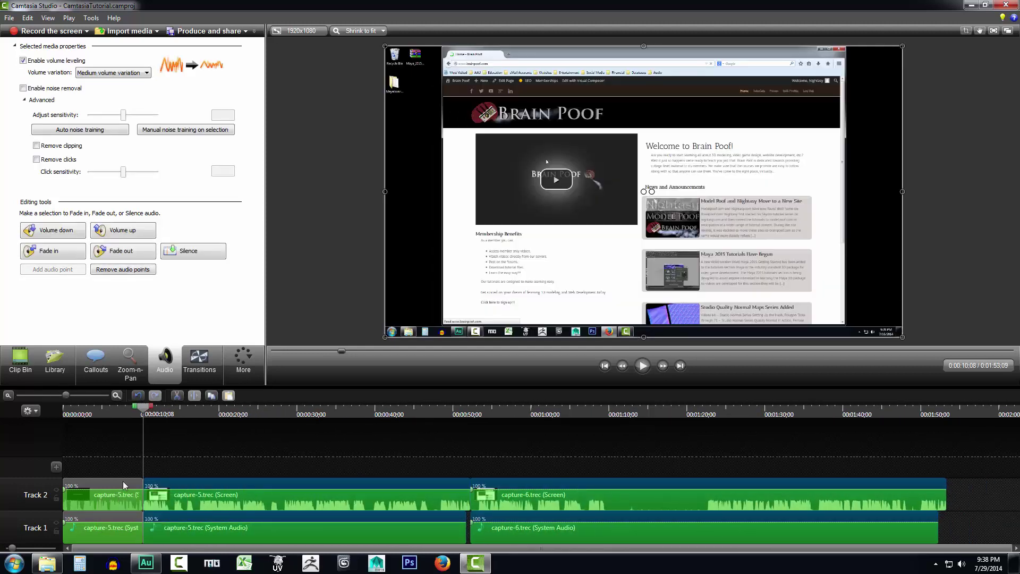
left_click_drag(143, 408, 135, 411)
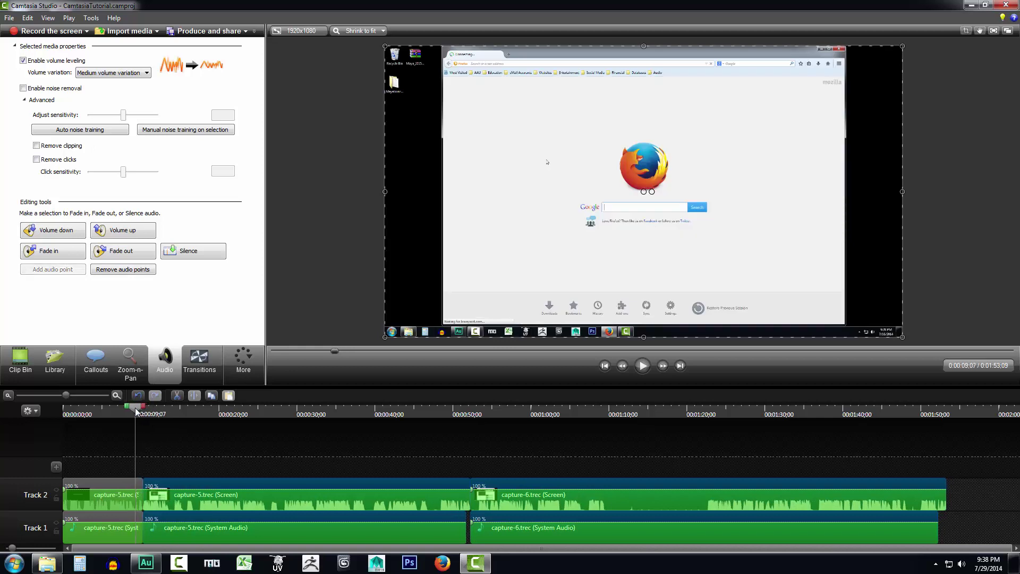
left_click_drag(69, 394, 74, 395)
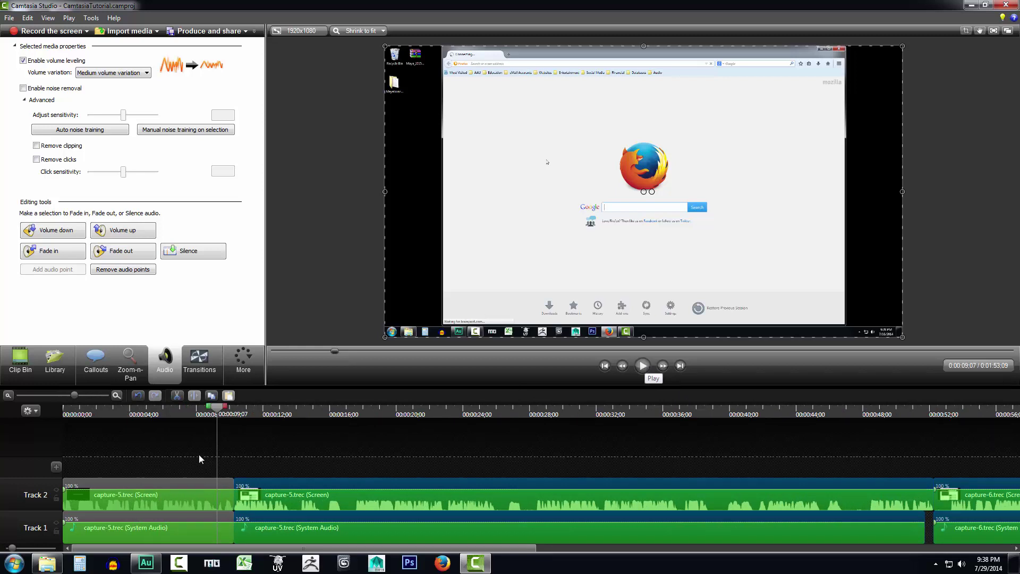
left_click_drag(217, 408, 207, 415)
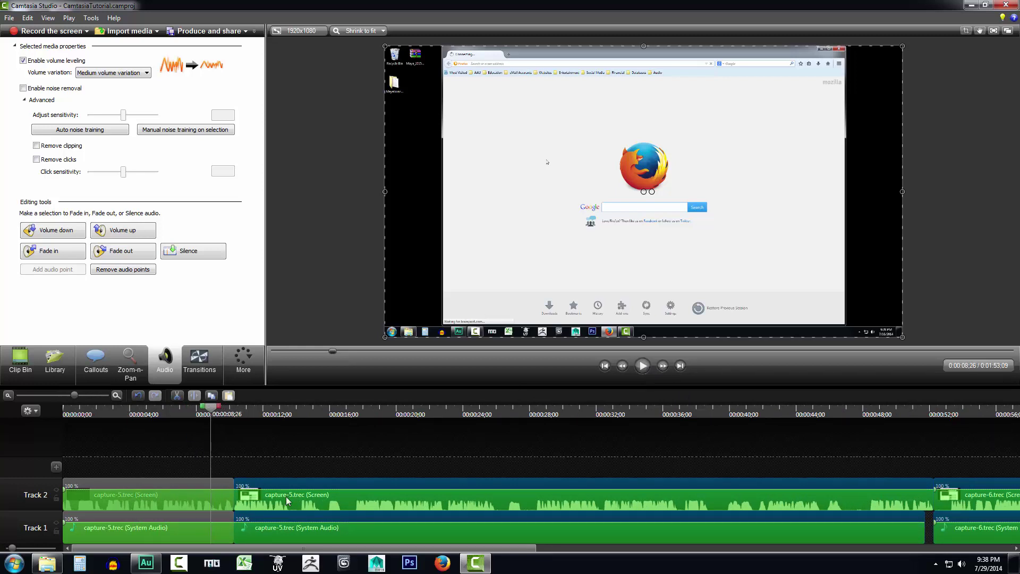
left_click(642, 366)
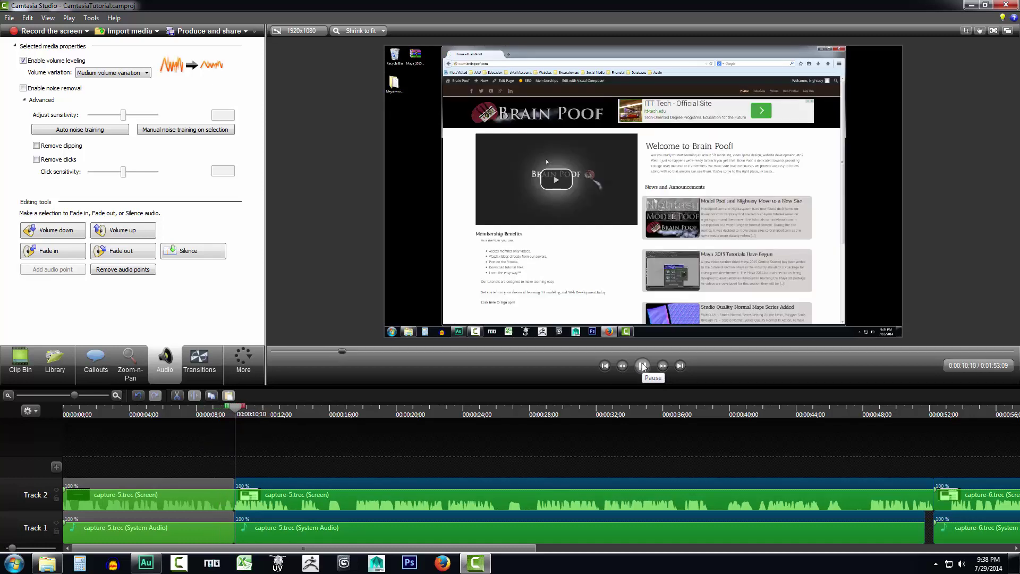
left_click(643, 366)
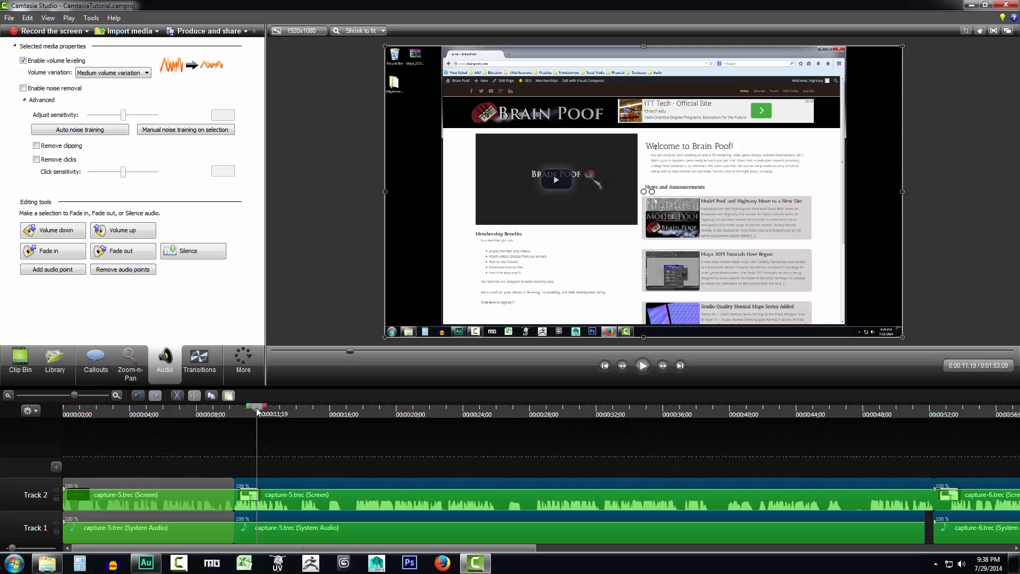
Locate the silent pause and split both tracks at 0:00:15;12
left_click(643, 365)
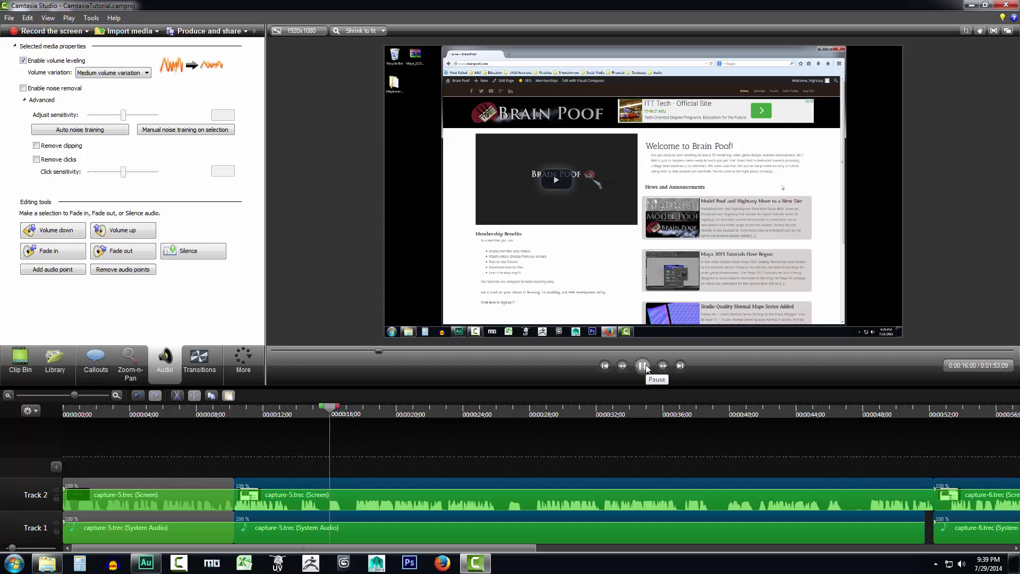
left_click(643, 366)
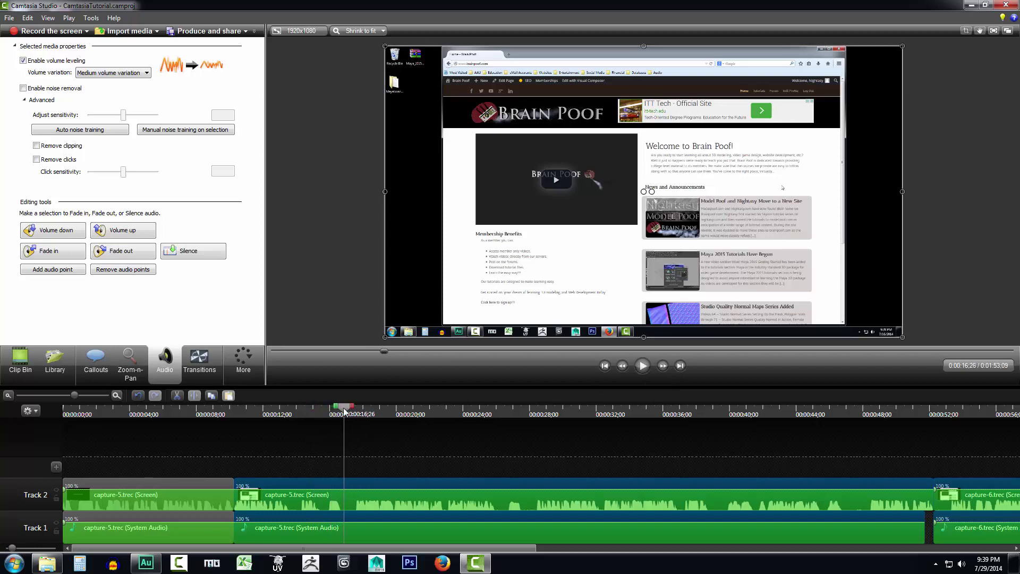
left_click_drag(346, 411, 320, 420)
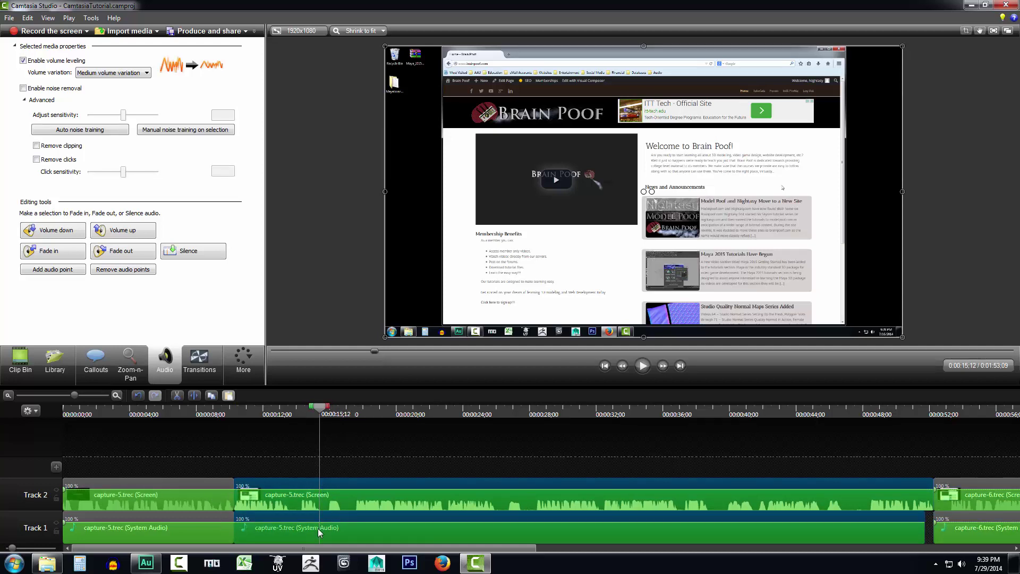
left_click(191, 396)
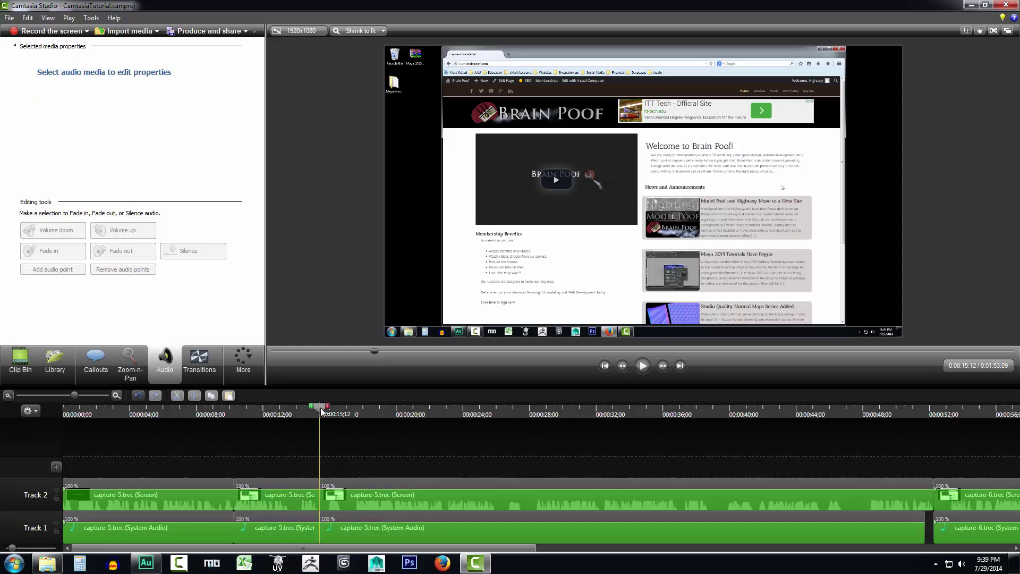
Split at 0:00:17;16, delete the silent piece, and select the later clips to close the gap
left_click_drag(320, 408, 358, 419)
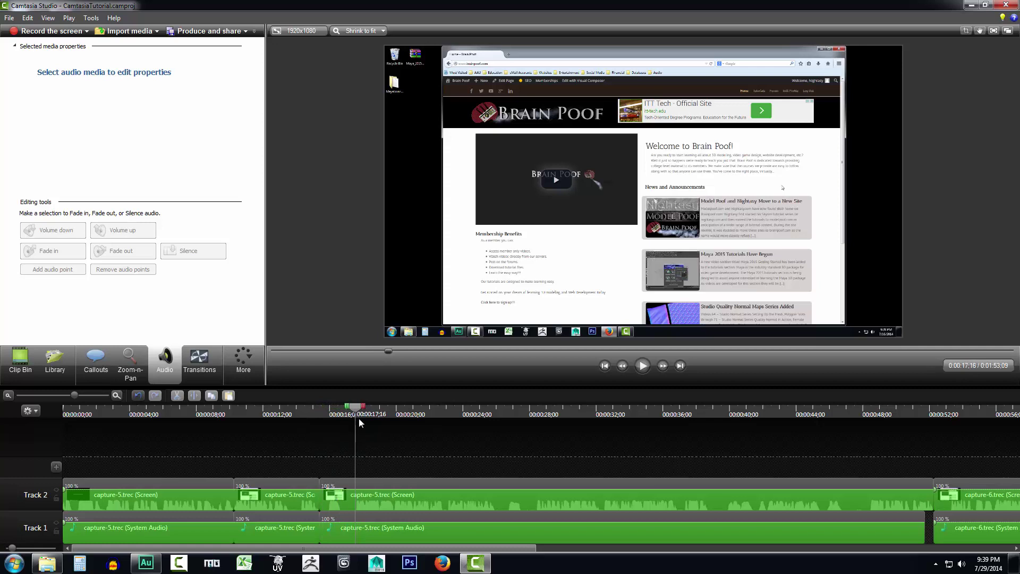
left_click(393, 485)
left_click(403, 518, "ctrl")
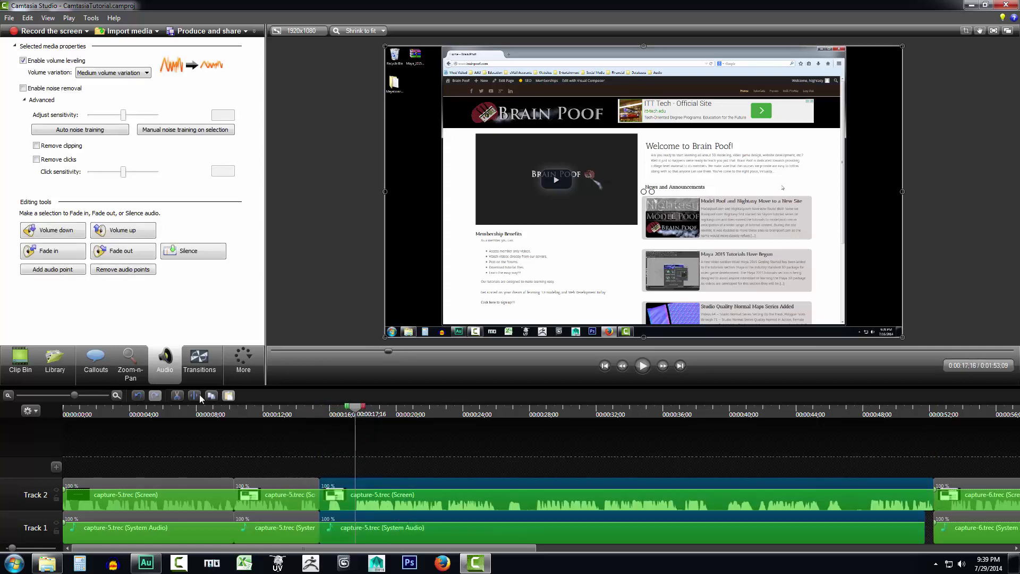
left_click(200, 394)
left_click(343, 484)
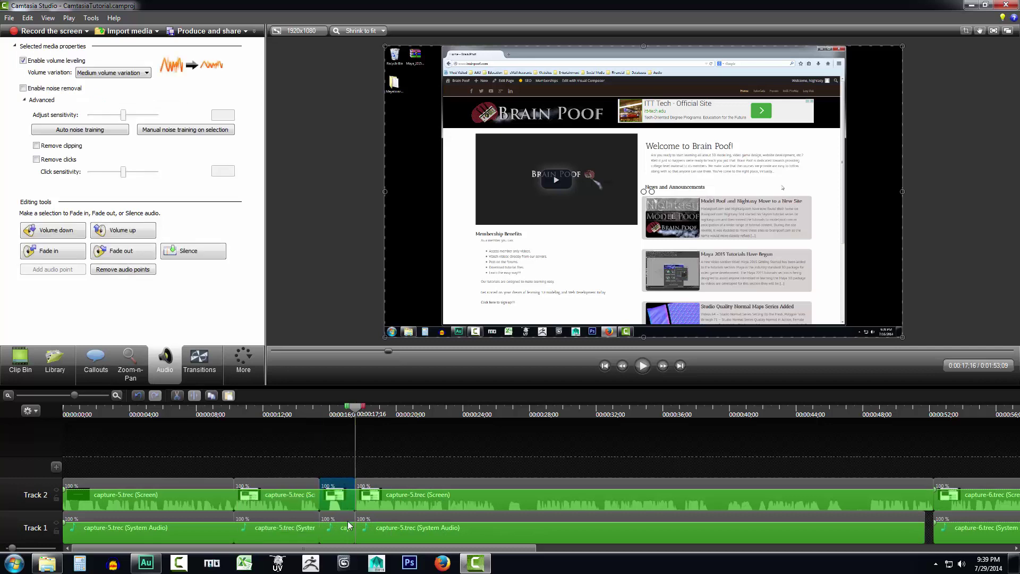
key("Delete")
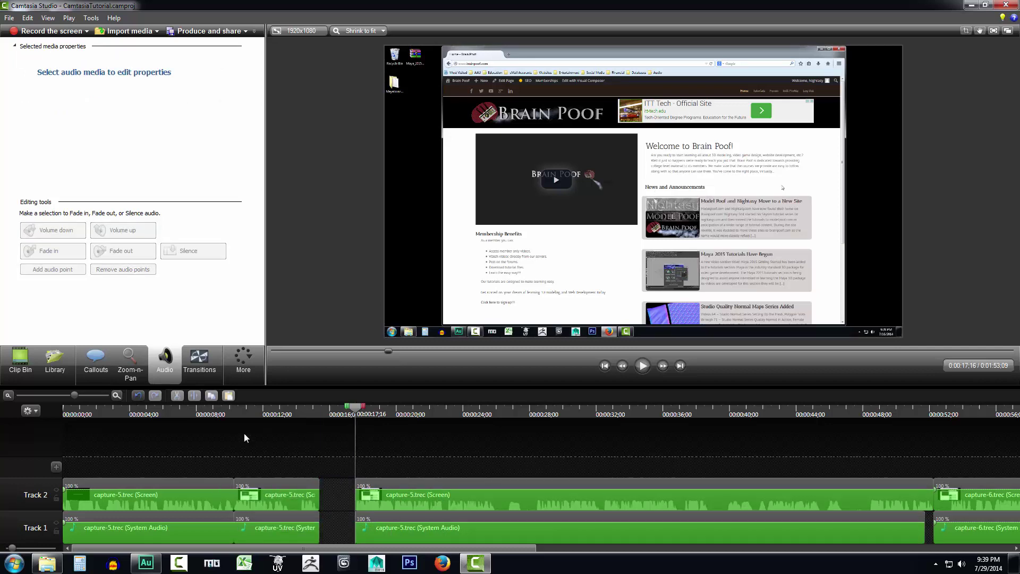
left_click_drag(72, 398, 62, 398)
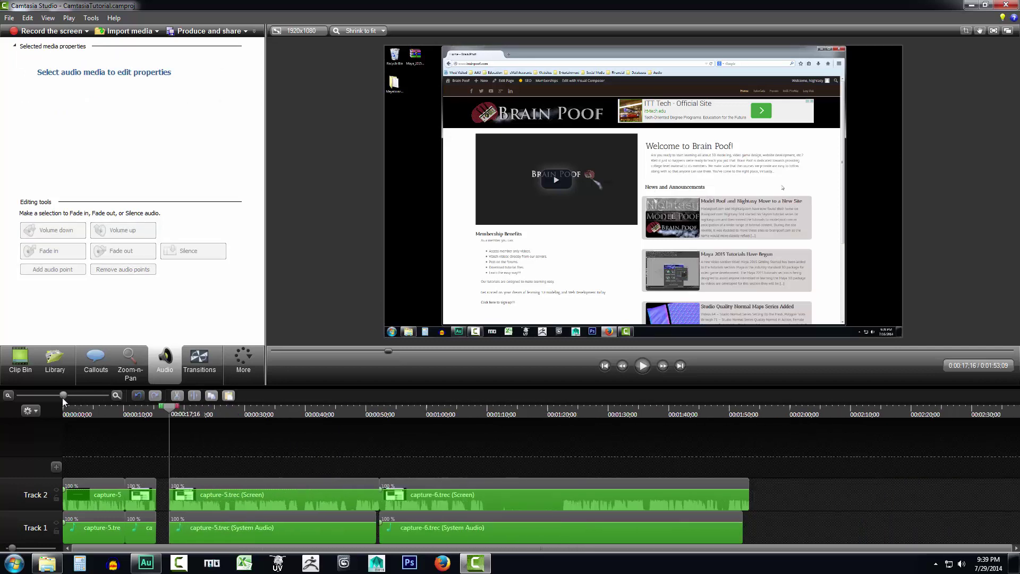
left_click_drag(812, 502, 181, 481)
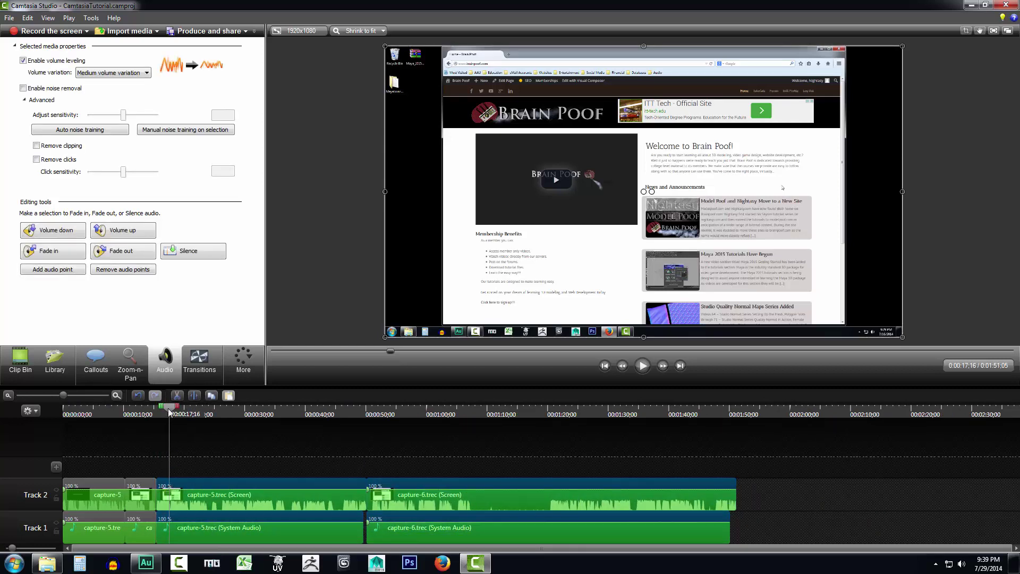
left_click_drag(169, 407, 149, 407)
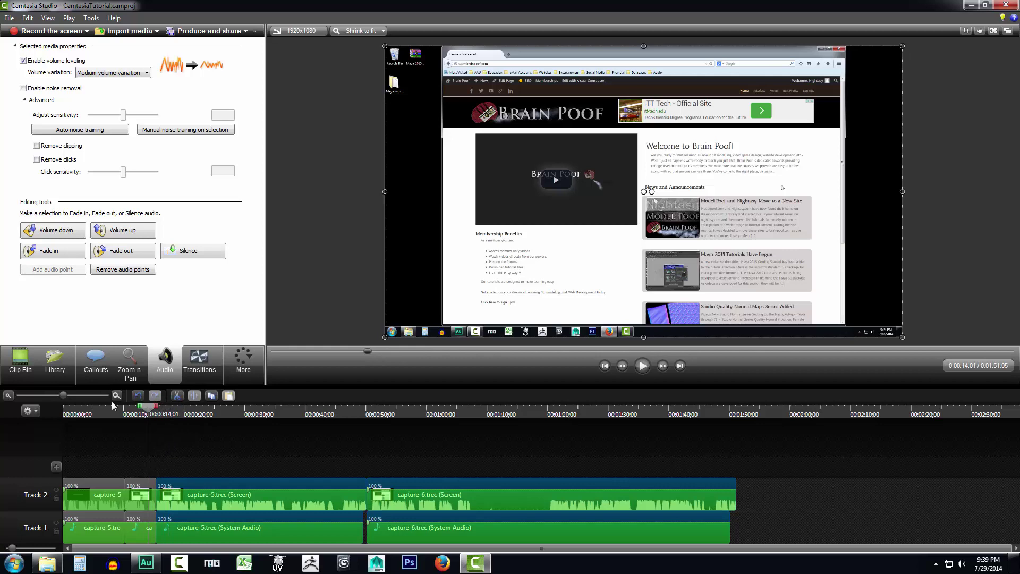
left_click_drag(67, 395, 77, 395)
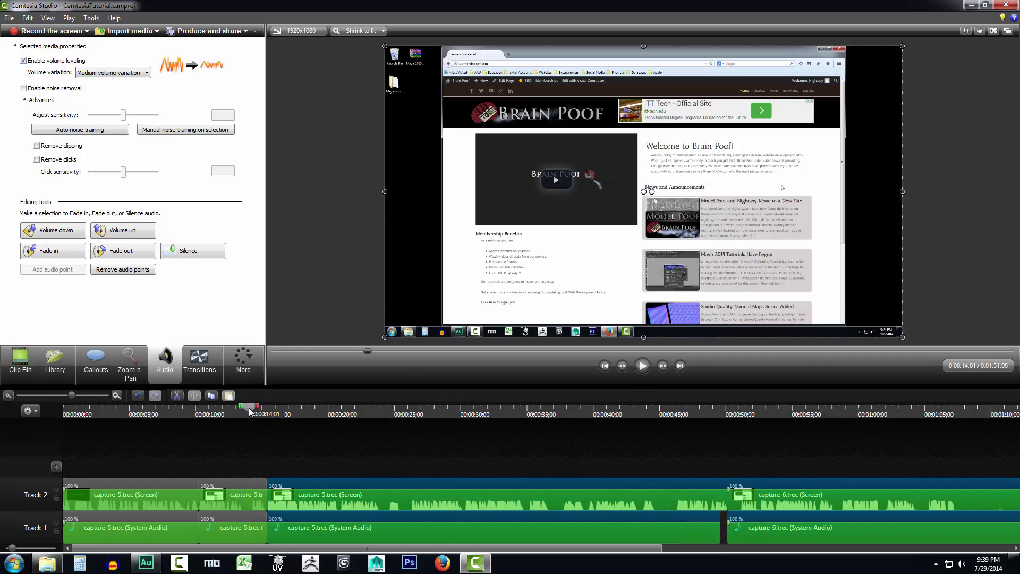
mouse_move(251, 413)
left_mouse_down()
mouse_move(322, 413)
mouse_move(251, 416)
left_mouse_up()
left_click(643, 366)
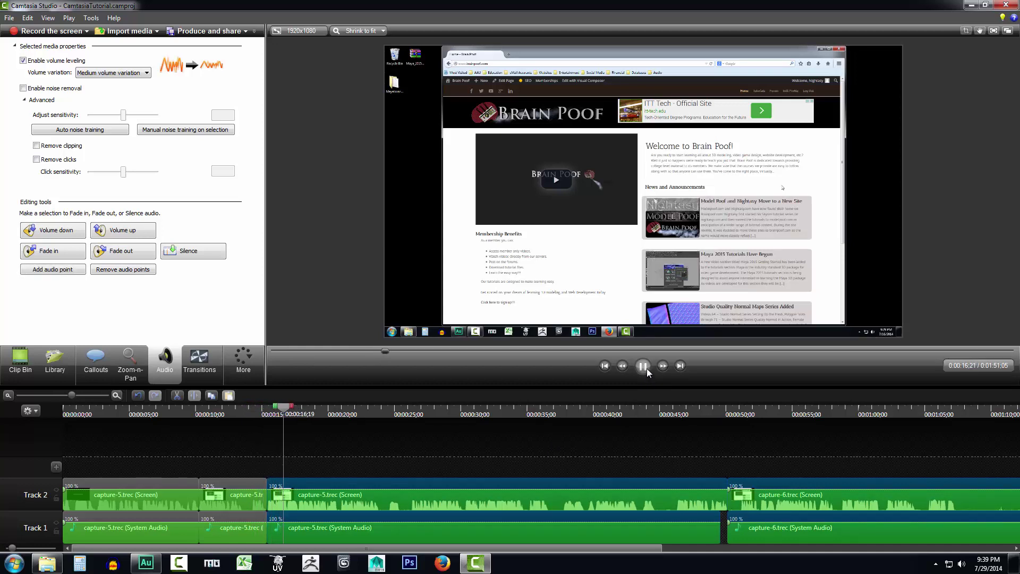
left_click(645, 367)
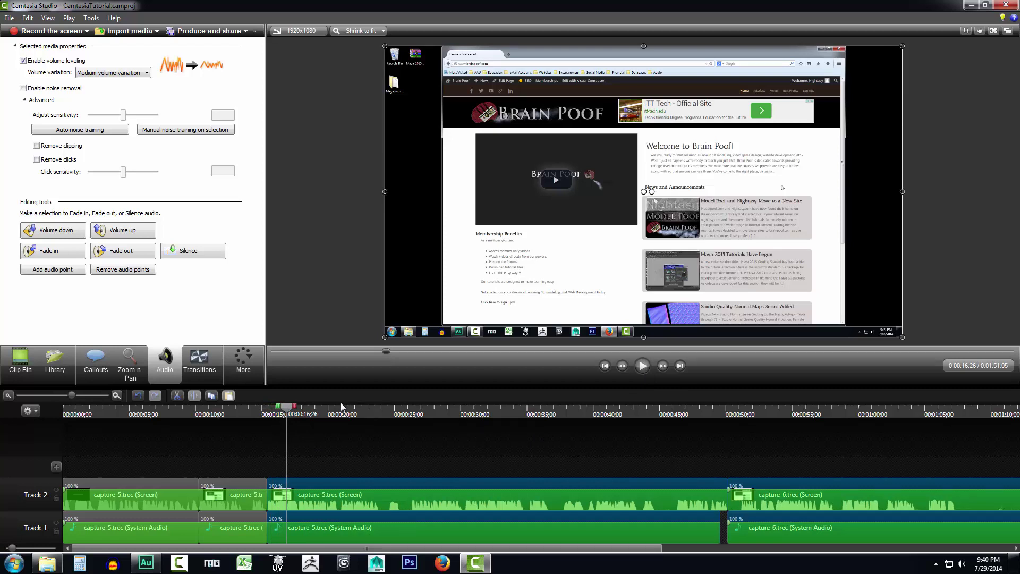
left_click_drag(287, 408, 379, 412)
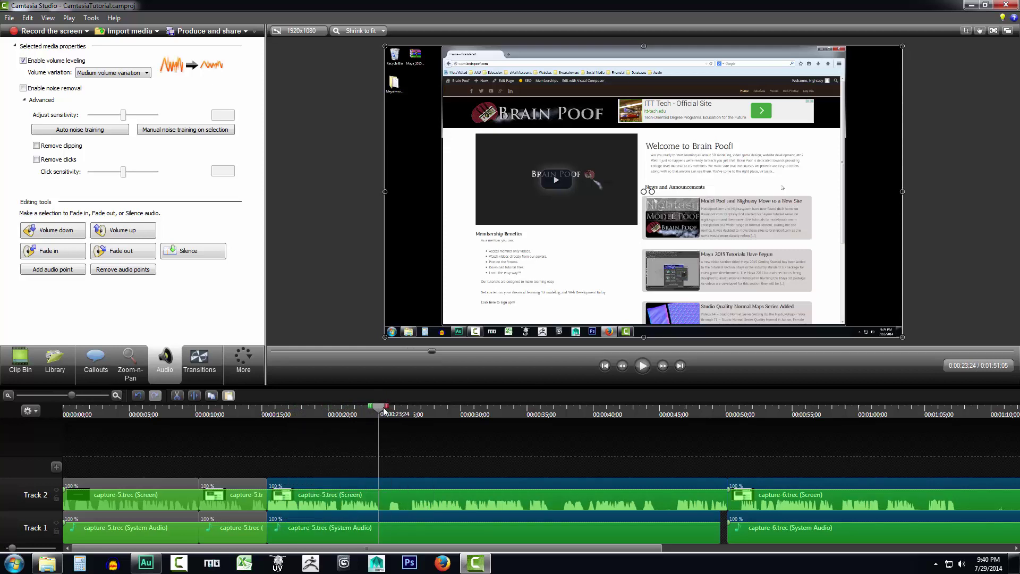
left_click_drag(379, 409, 365, 412)
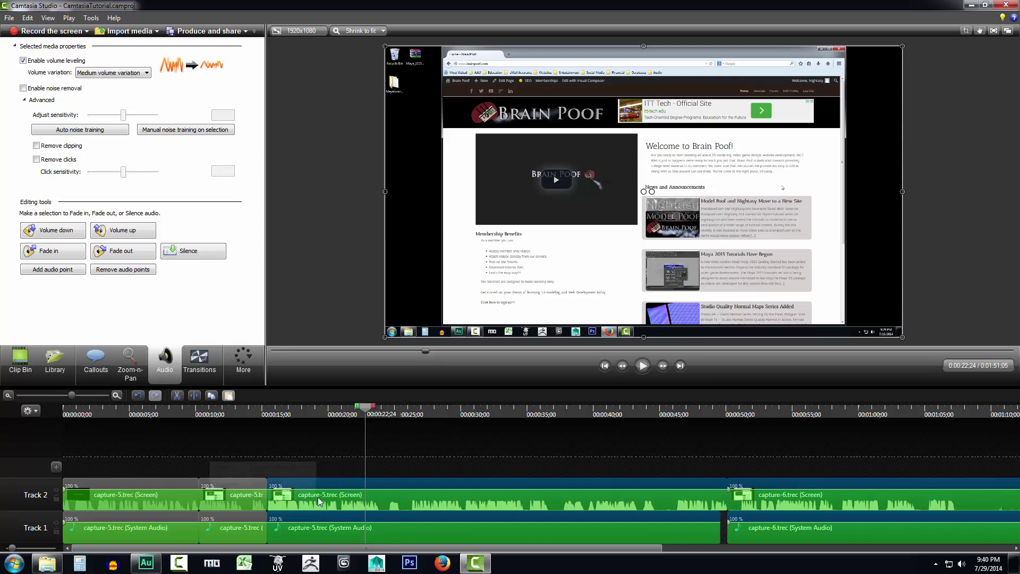
left_click(643, 366)
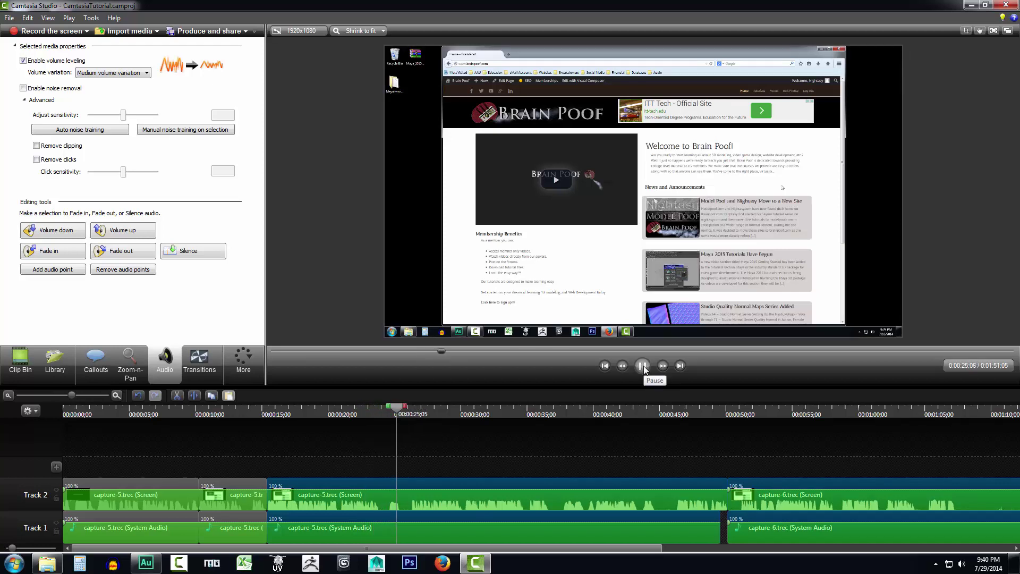
left_click(365, 521)
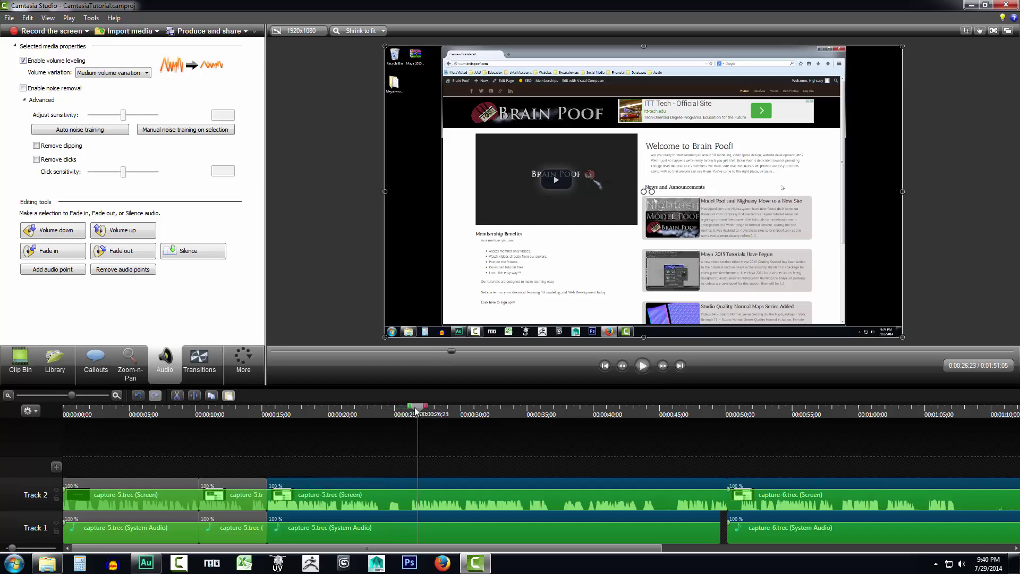
Mark the pause from 0:00:23;25 to 0:00:25;28 and cut it from both tracks
left_click_drag(416, 408, 376, 411)
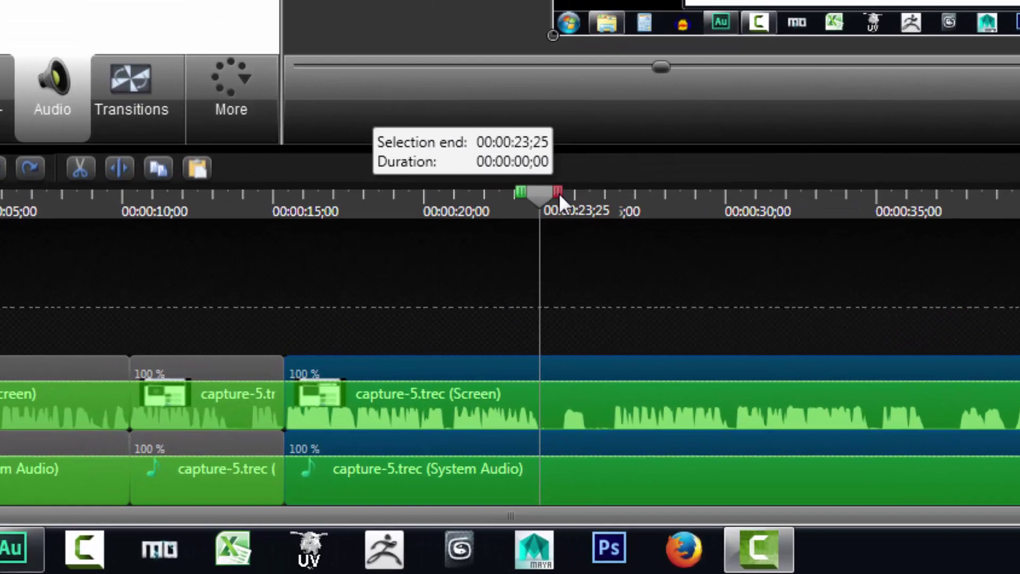
left_click_drag(559, 193, 629, 187)
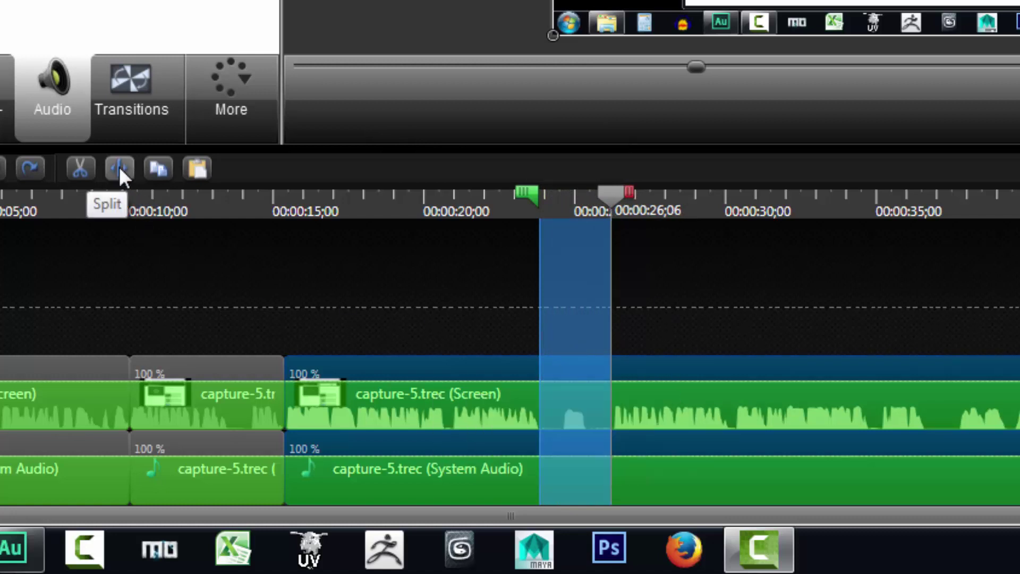
left_click(79, 167)
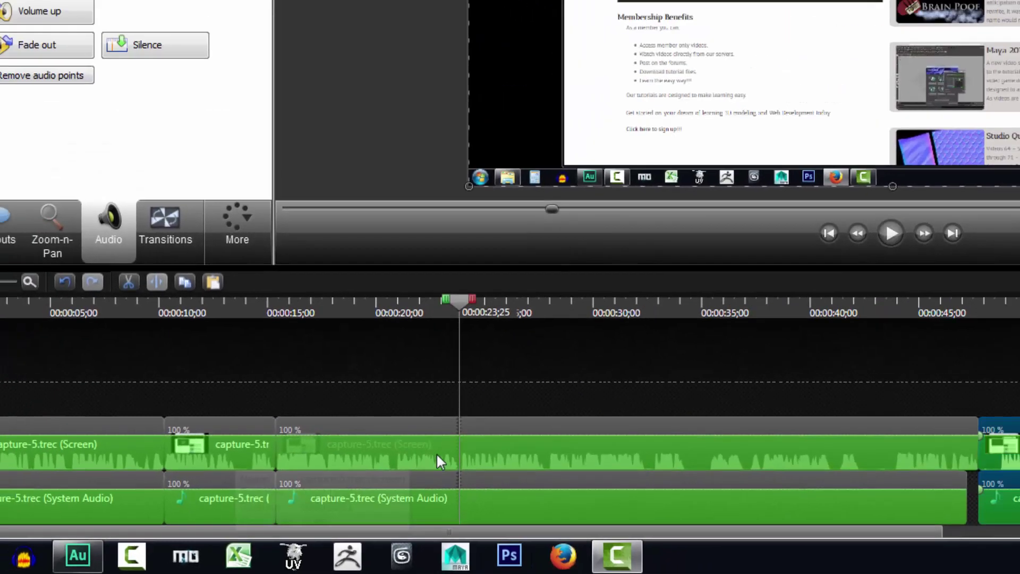
mouse_move(378, 409)
left_mouse_down()
mouse_move(356, 412)
mouse_move(364, 410)
left_mouse_up()
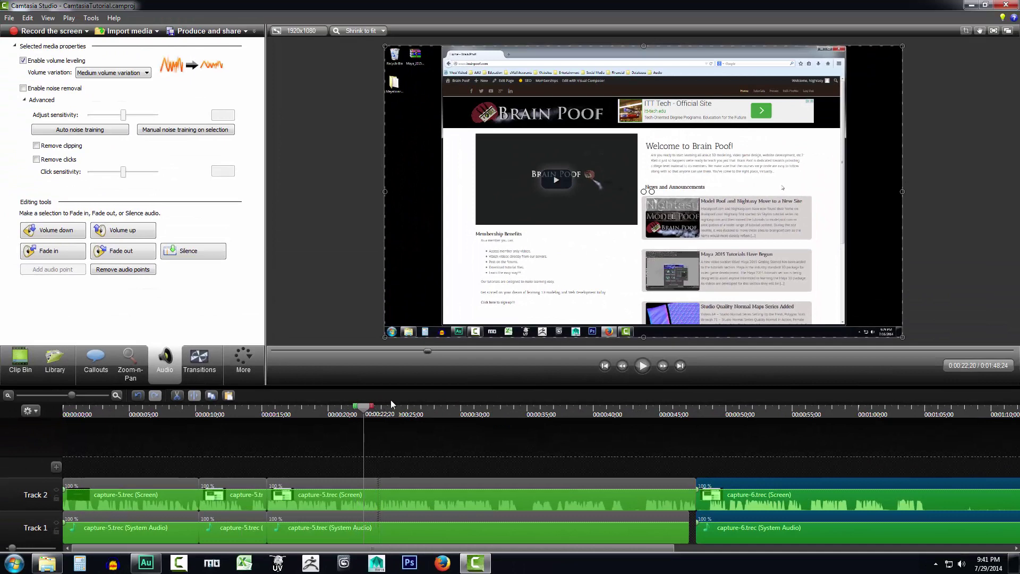
left_click(642, 366)
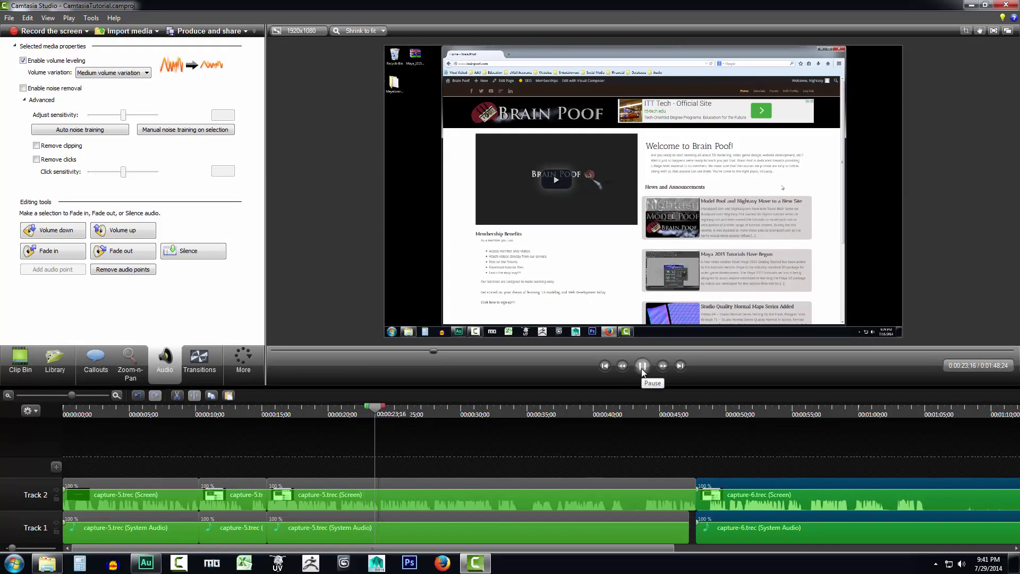
left_click(642, 366)
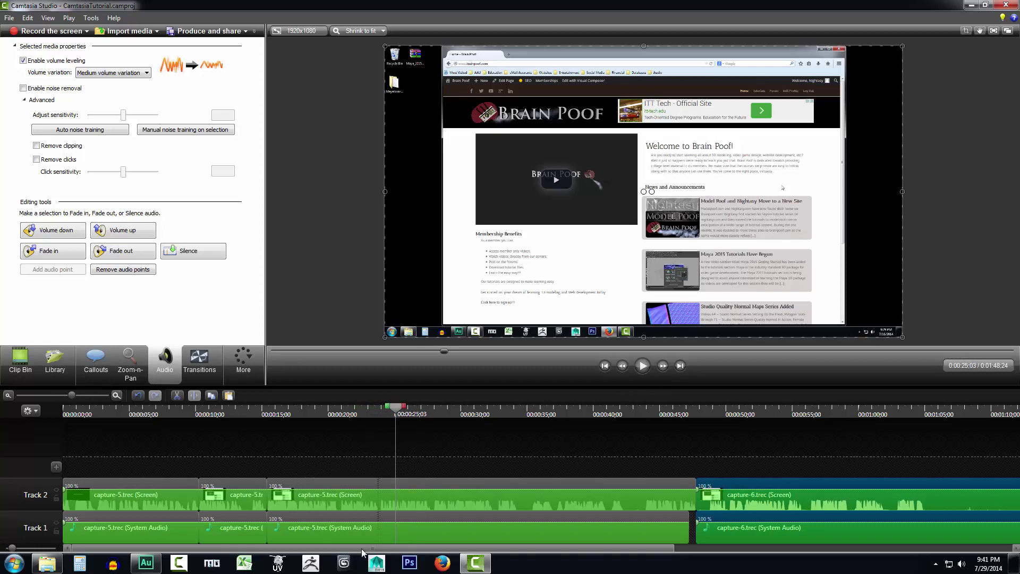
left_click_drag(362, 550, 462, 548)
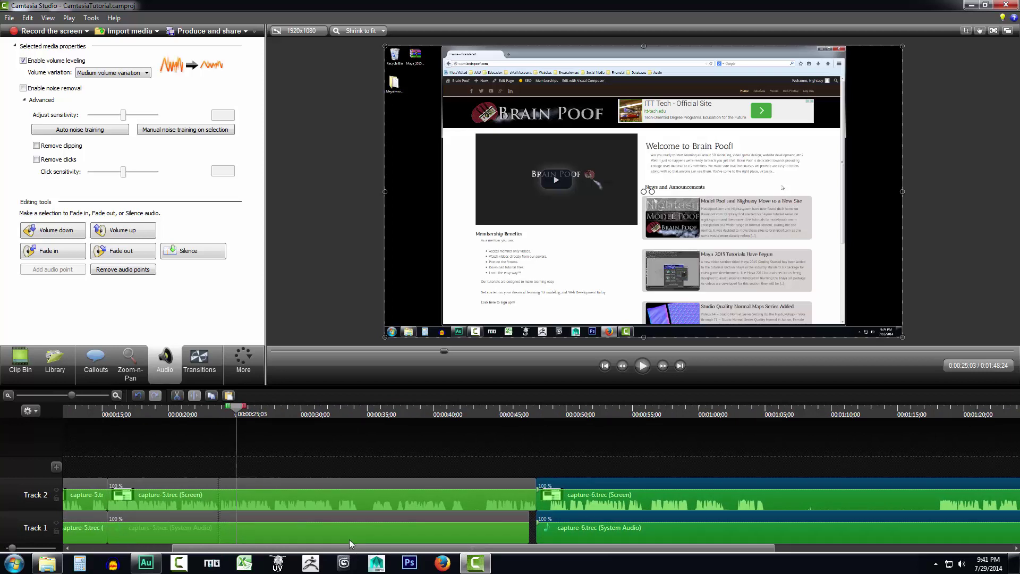
left_click_drag(356, 548, 255, 547)
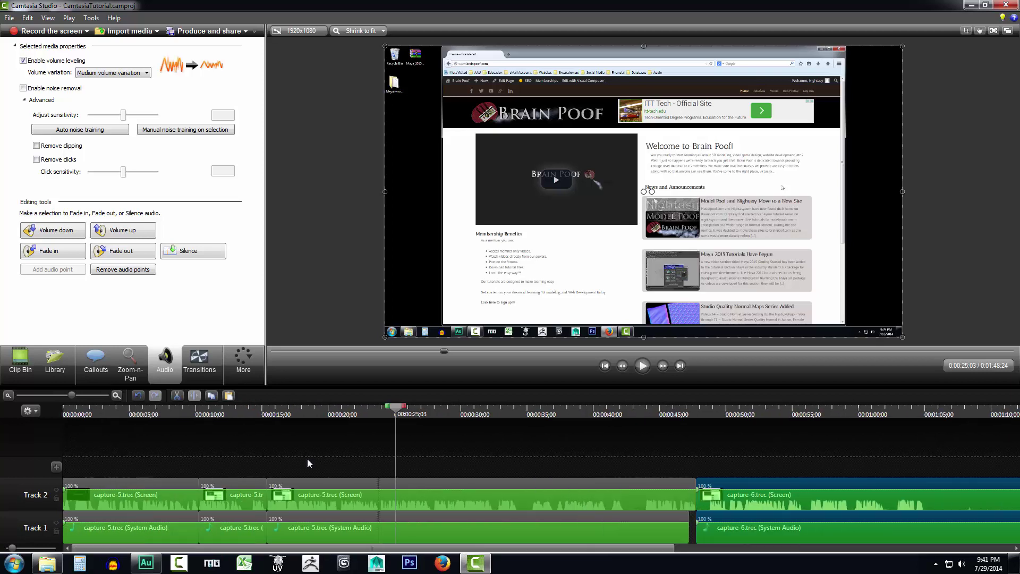